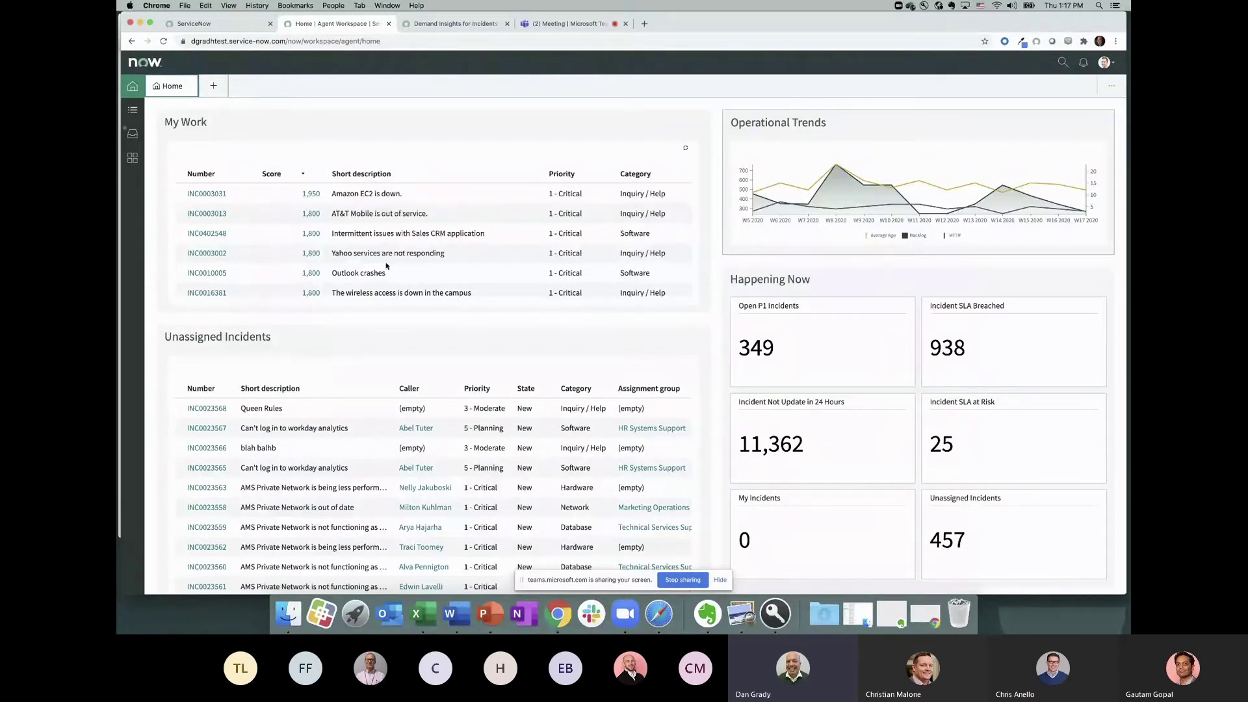
Step: View the spotlight audit criteria behind the "Amazon EC2 is down." incident's score and close that record
click(312, 194)
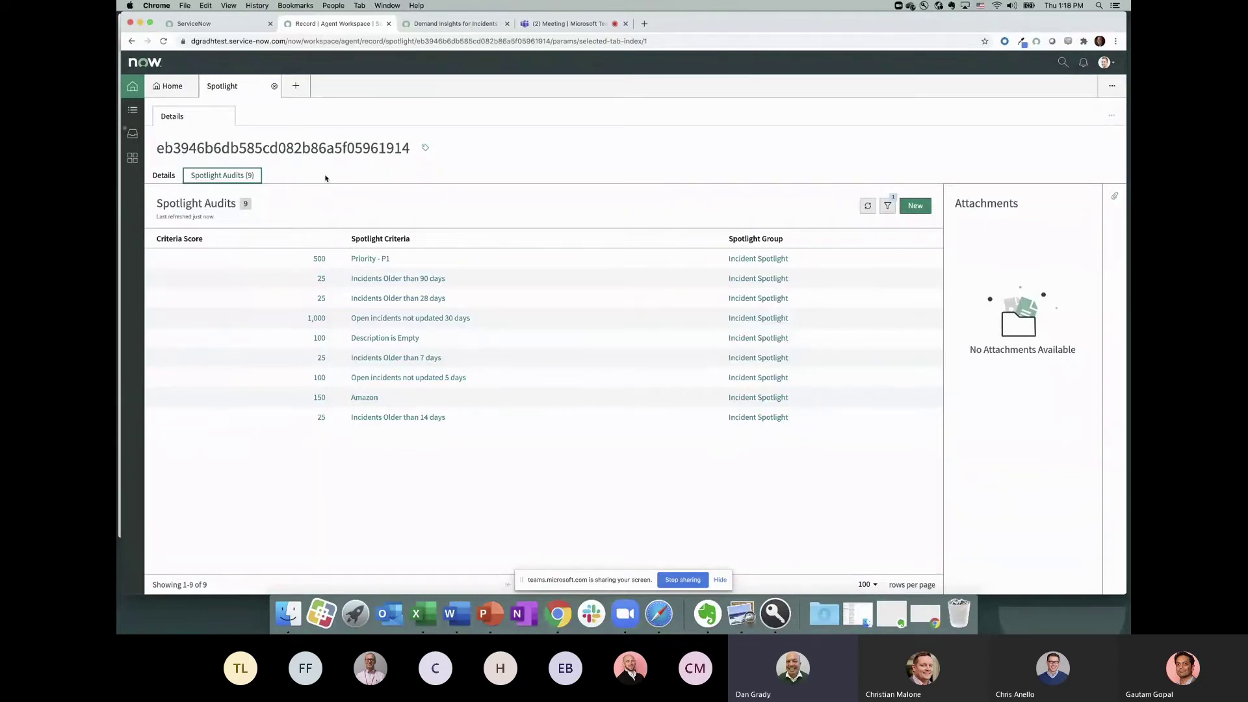
click(274, 88)
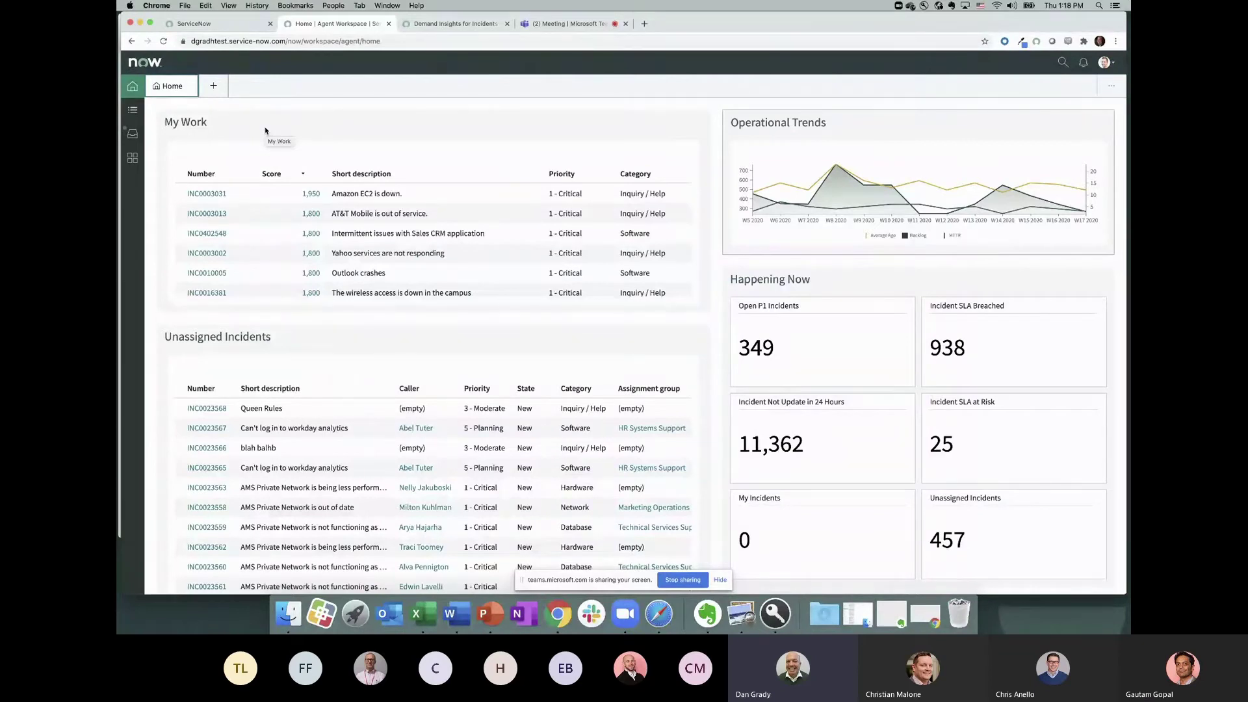
Step: Start a new incident record and fill in the caller's name from the recent selections
click(214, 85)
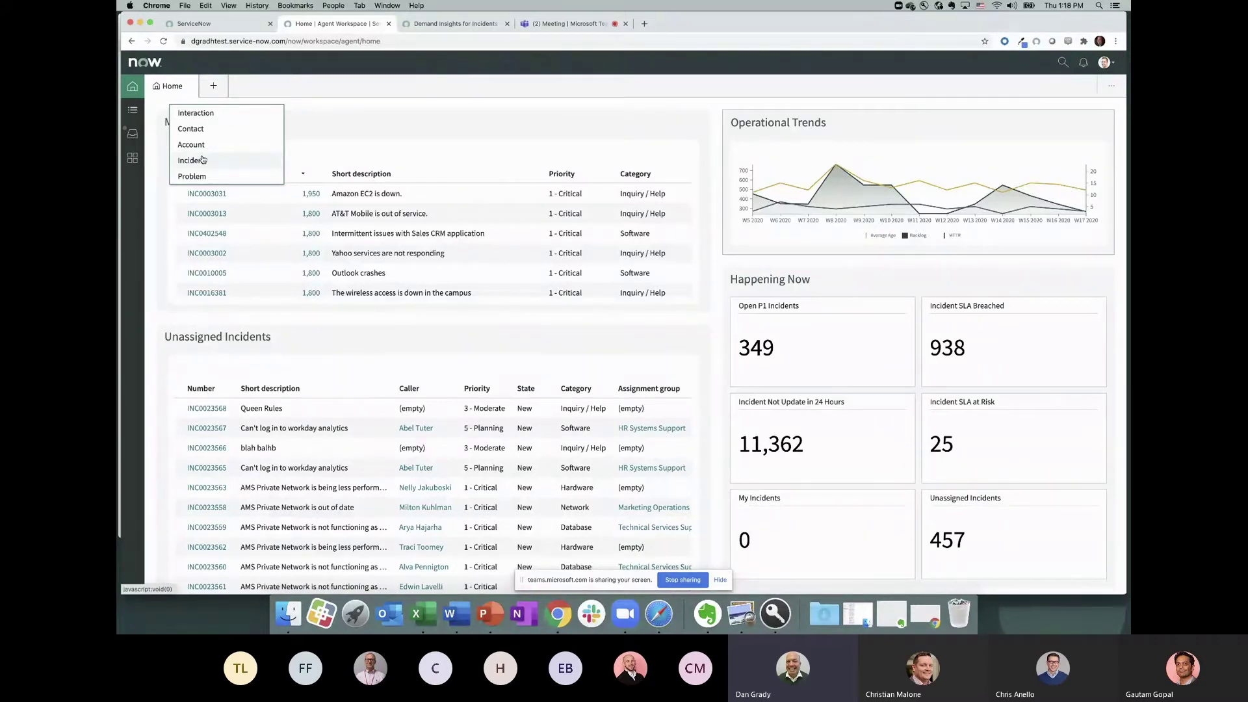
click(202, 160)
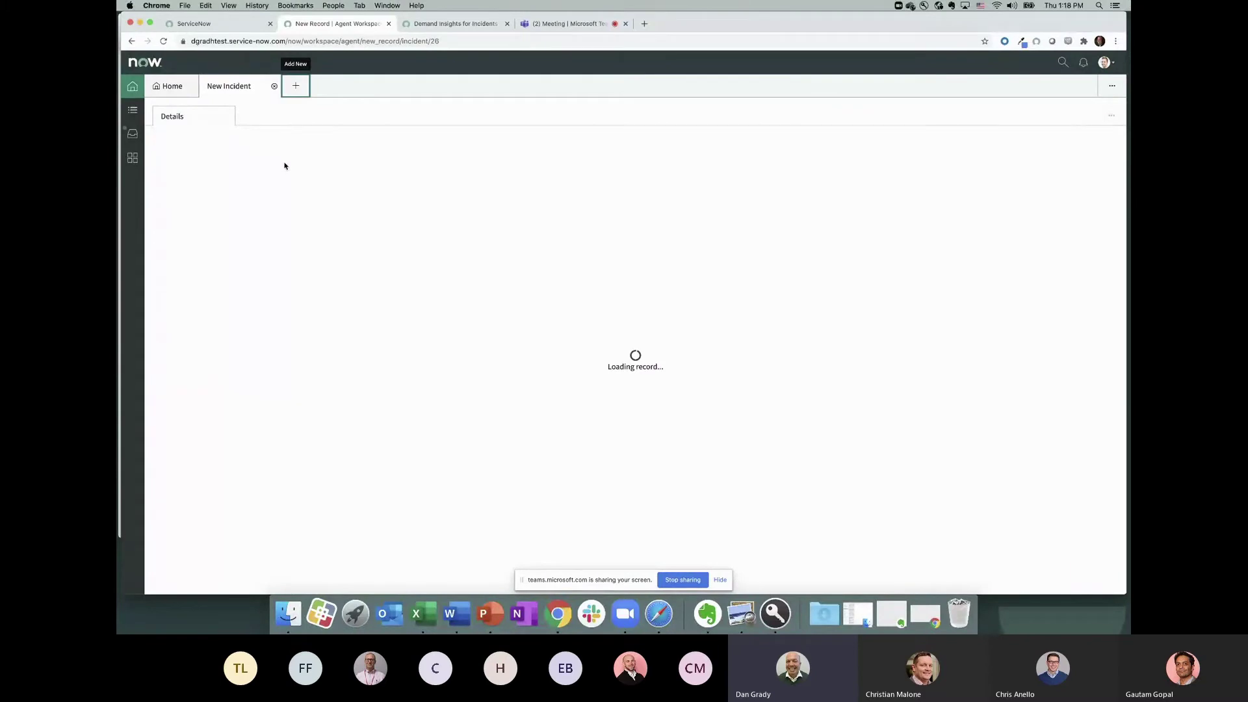
click(198, 265)
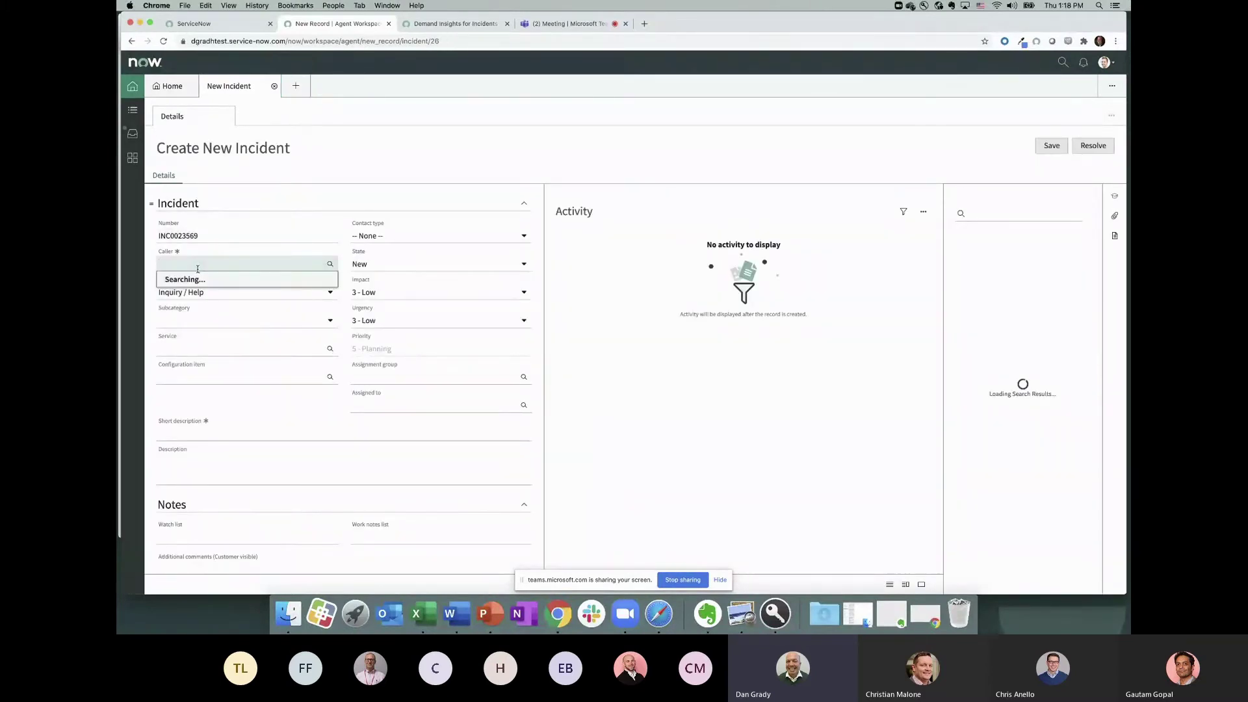
text(abel. tut)
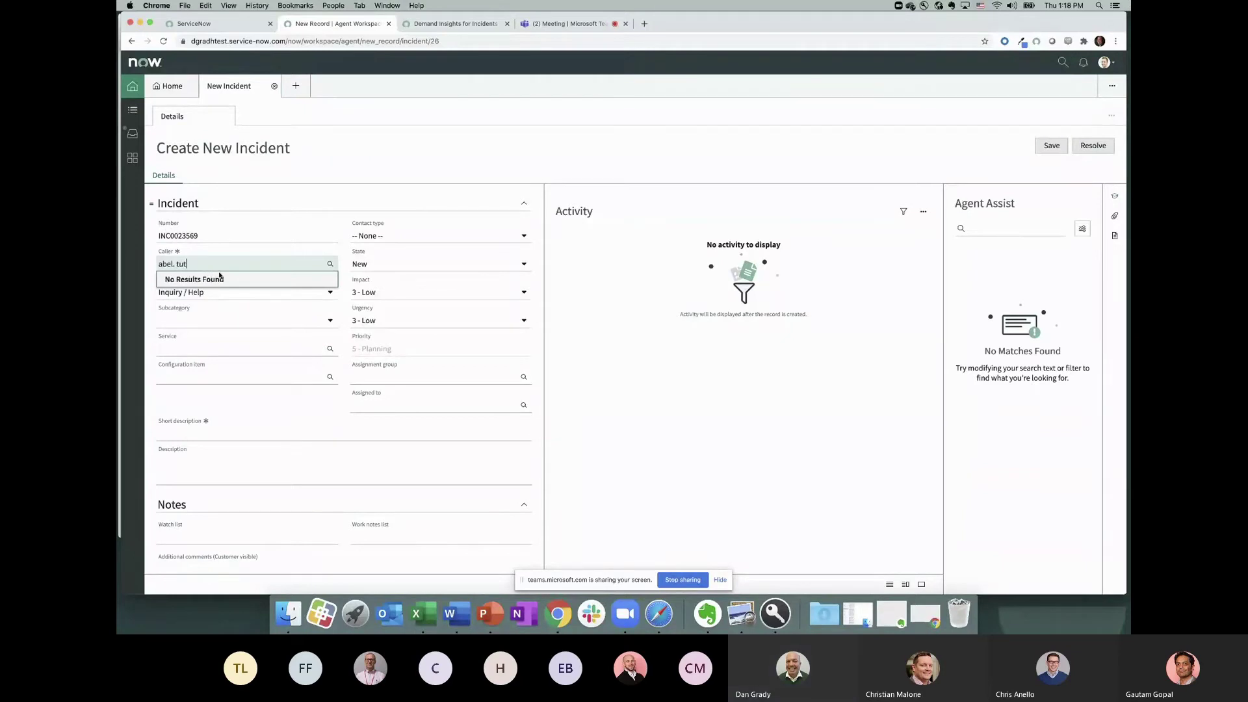
key(BackSpace)
key(BackSpace)
key(BackSpace)
key(BackSpace)
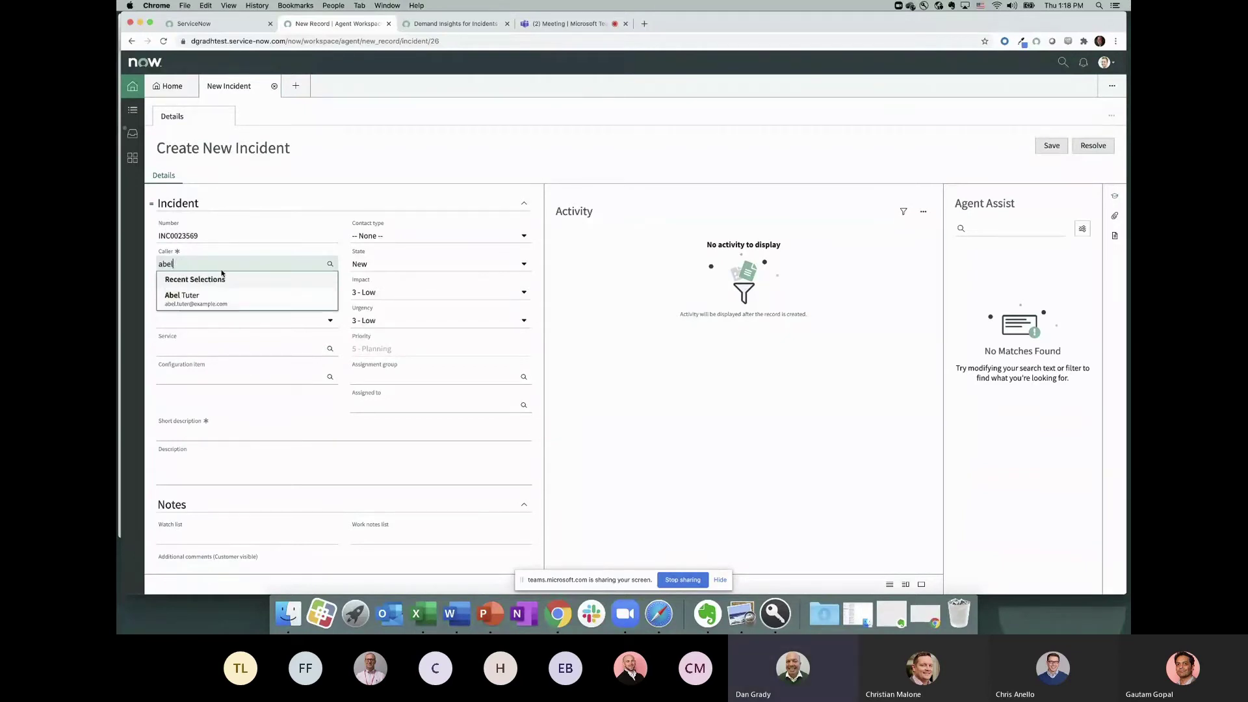
click(231, 298)
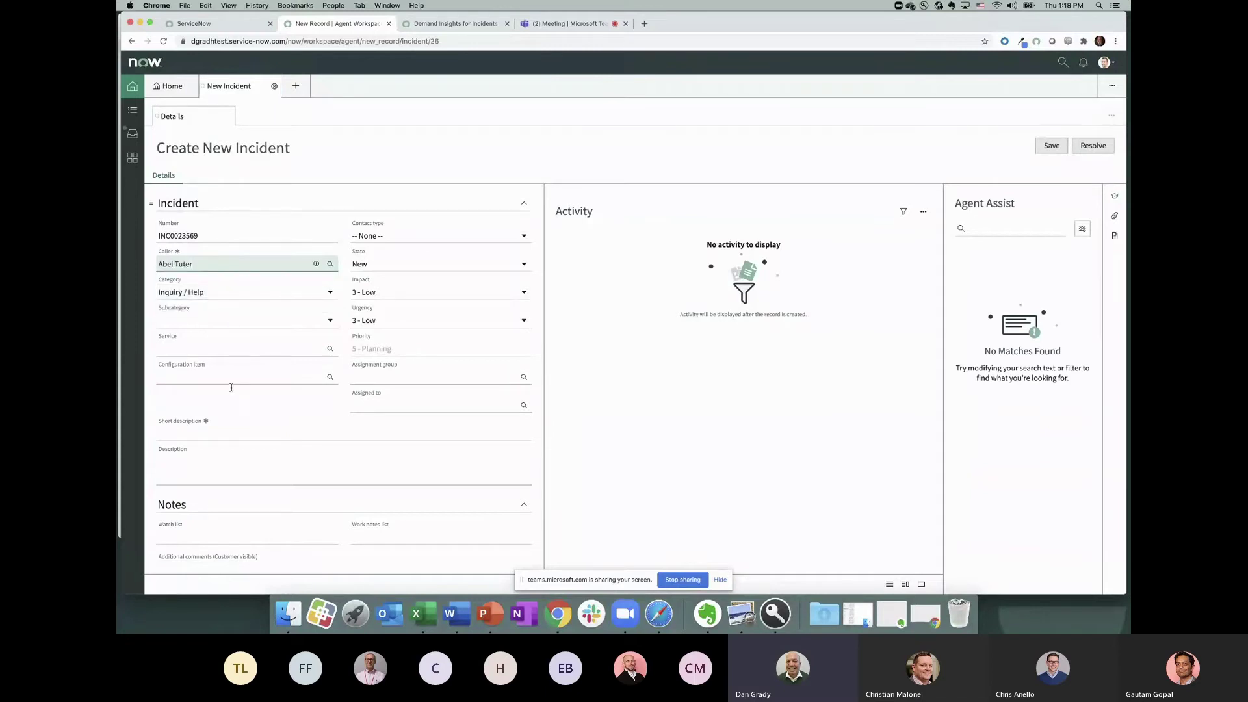
Step: Enter "Can't log in to workday analytics" as the incident's short description
click(221, 430)
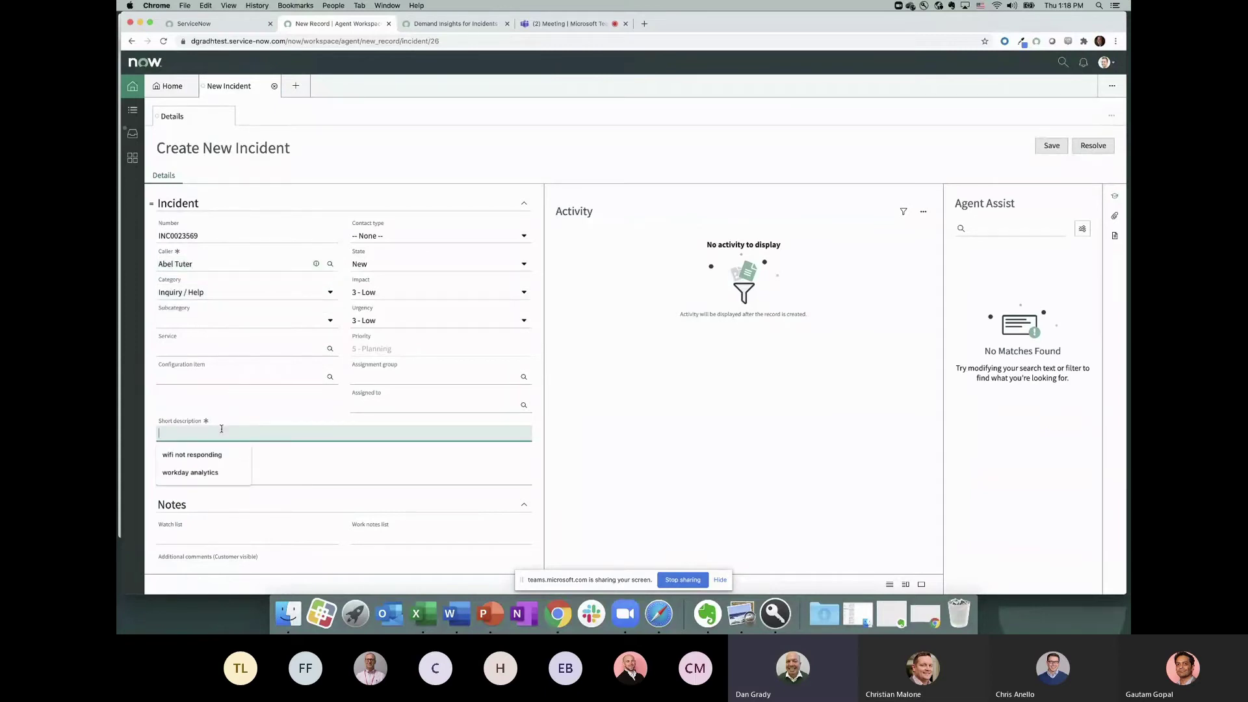
text(Can't log )
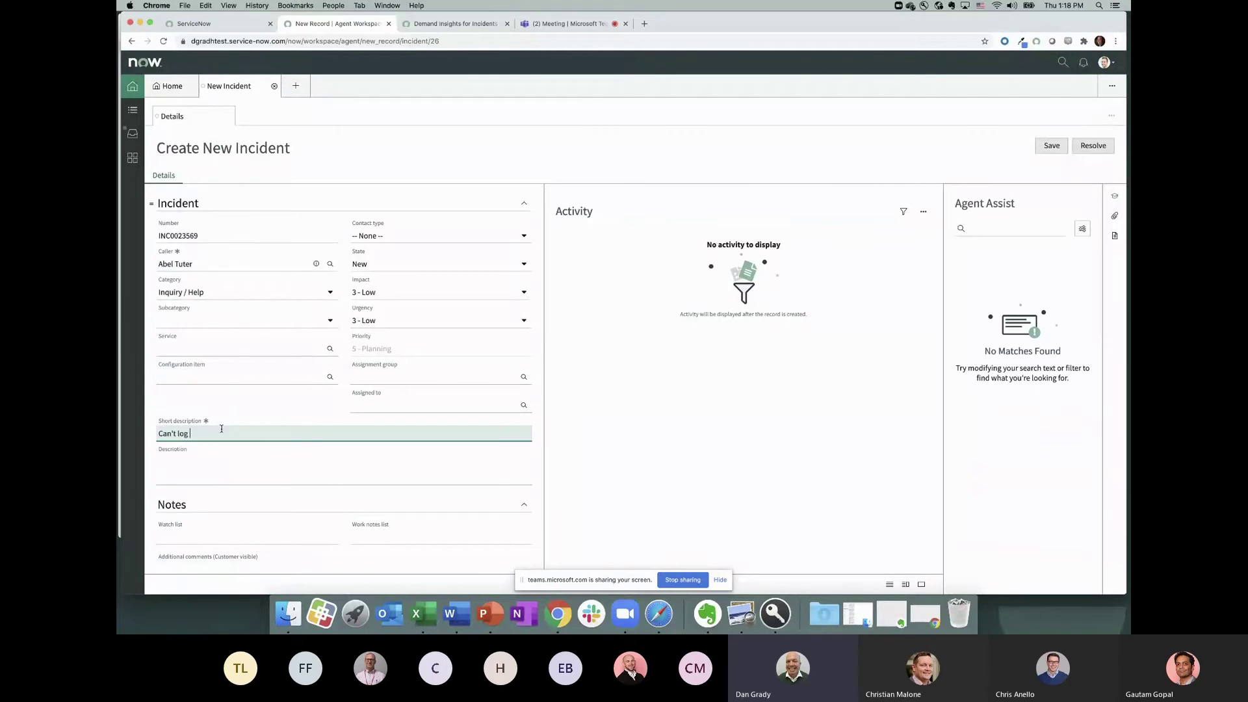
text(in to workday analytics)
click(236, 473)
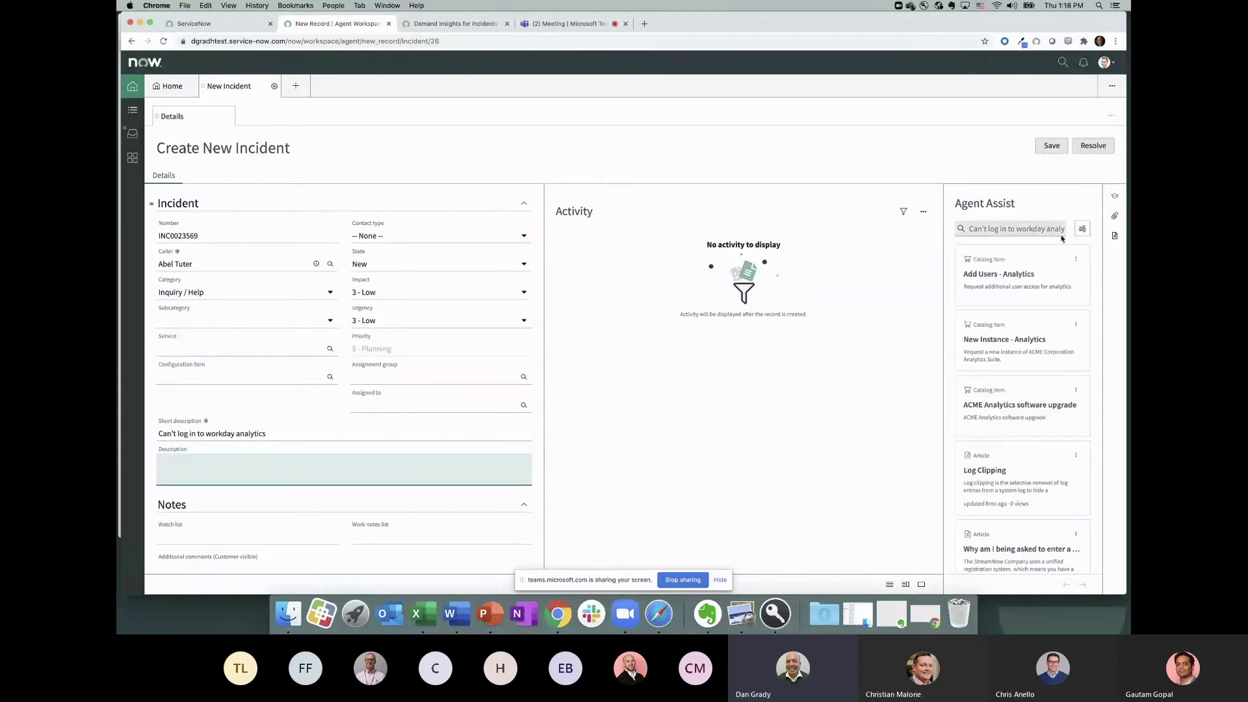
Step: Filter the Agent Assist results to Similar Open Incidents and save the new incident
click(1083, 230)
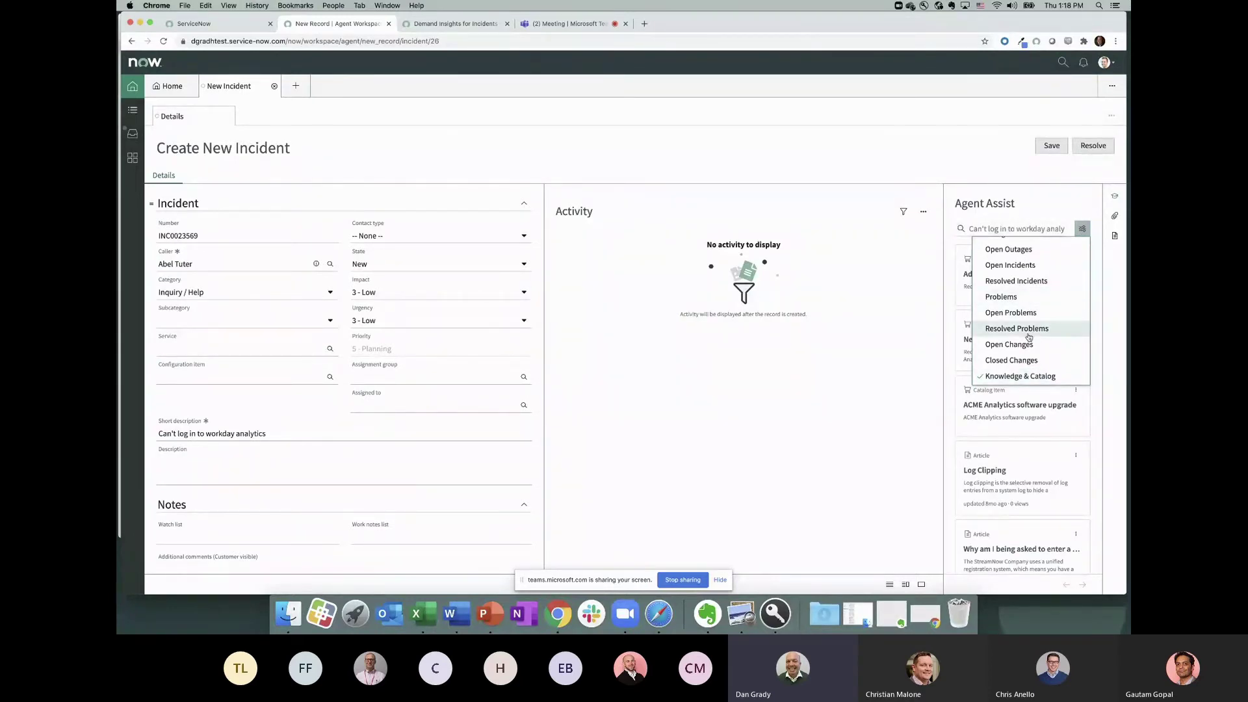
scroll(1029, 338, up, 5)
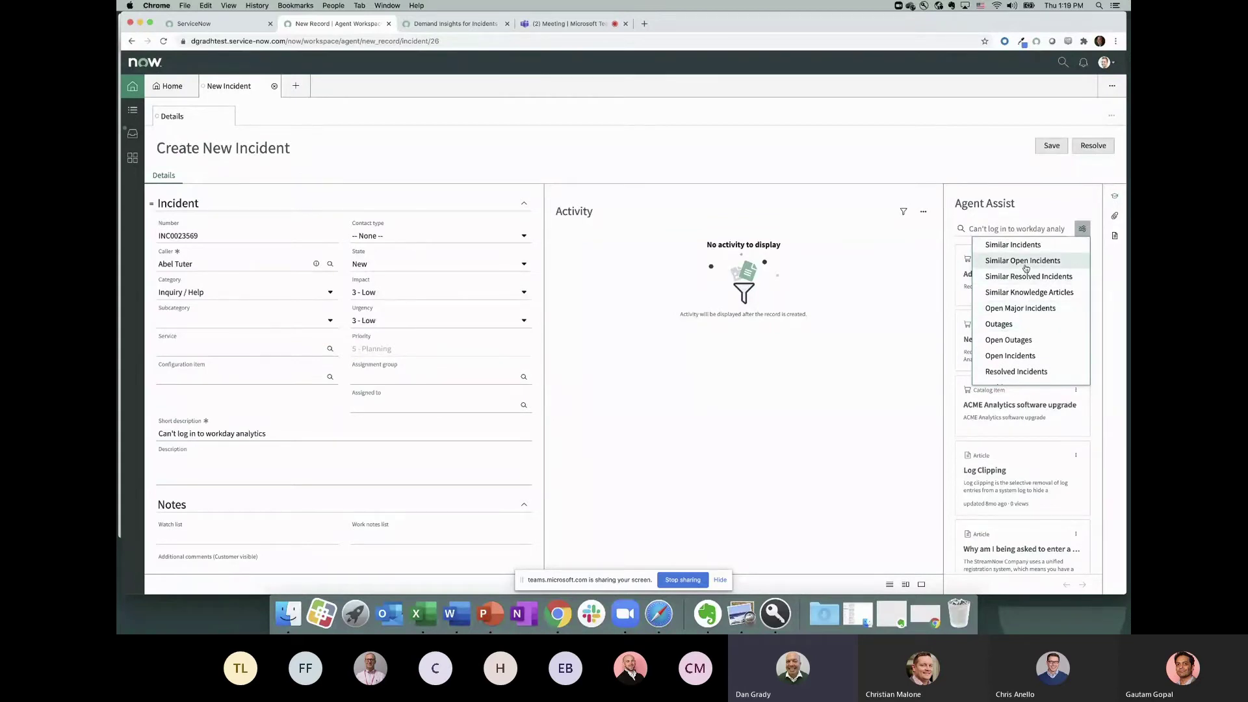
click(1025, 260)
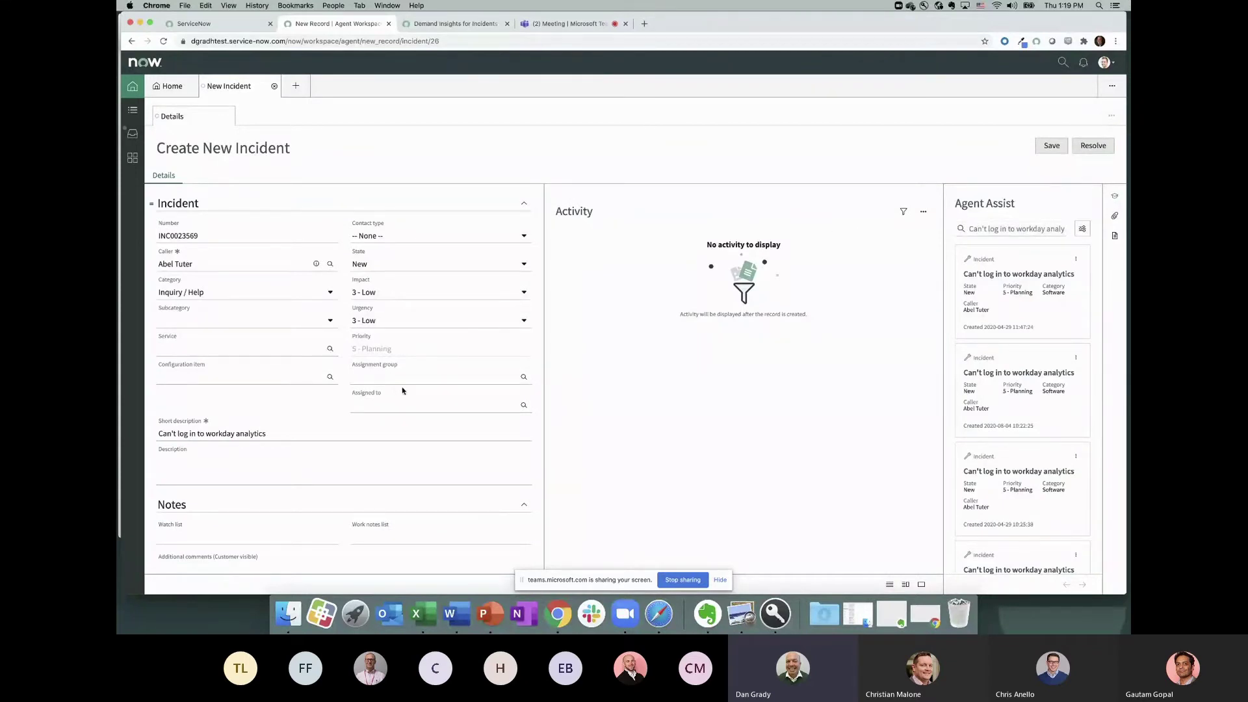
click(1051, 146)
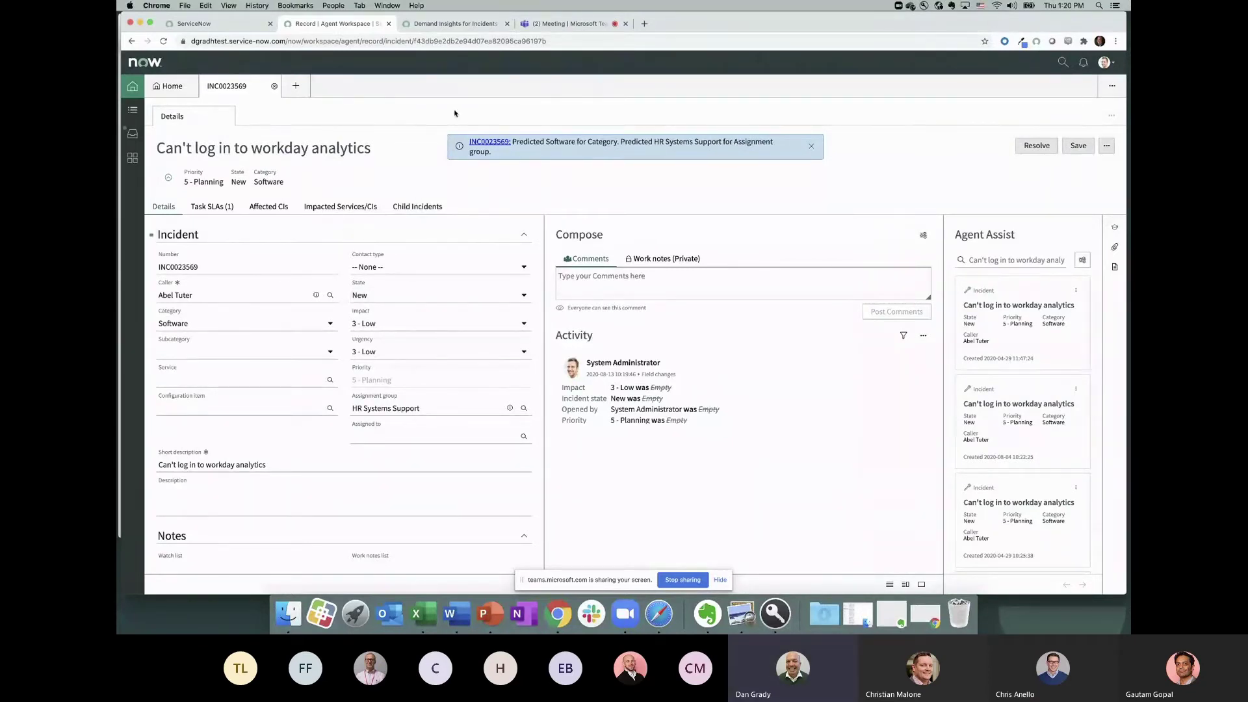
Step: From the Demand Insights for Incidents dashboard, open the first incident collection in the chart and generate its representative sample
click(453, 26)
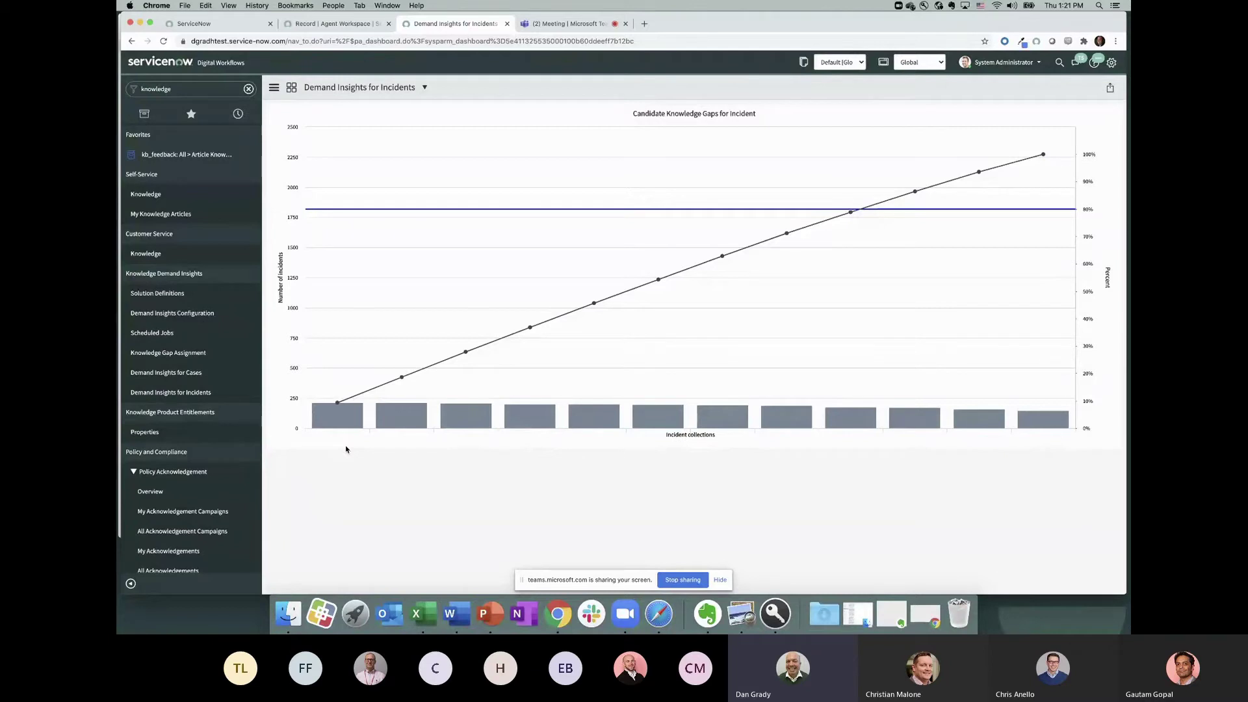
mouse_move(386, 420)
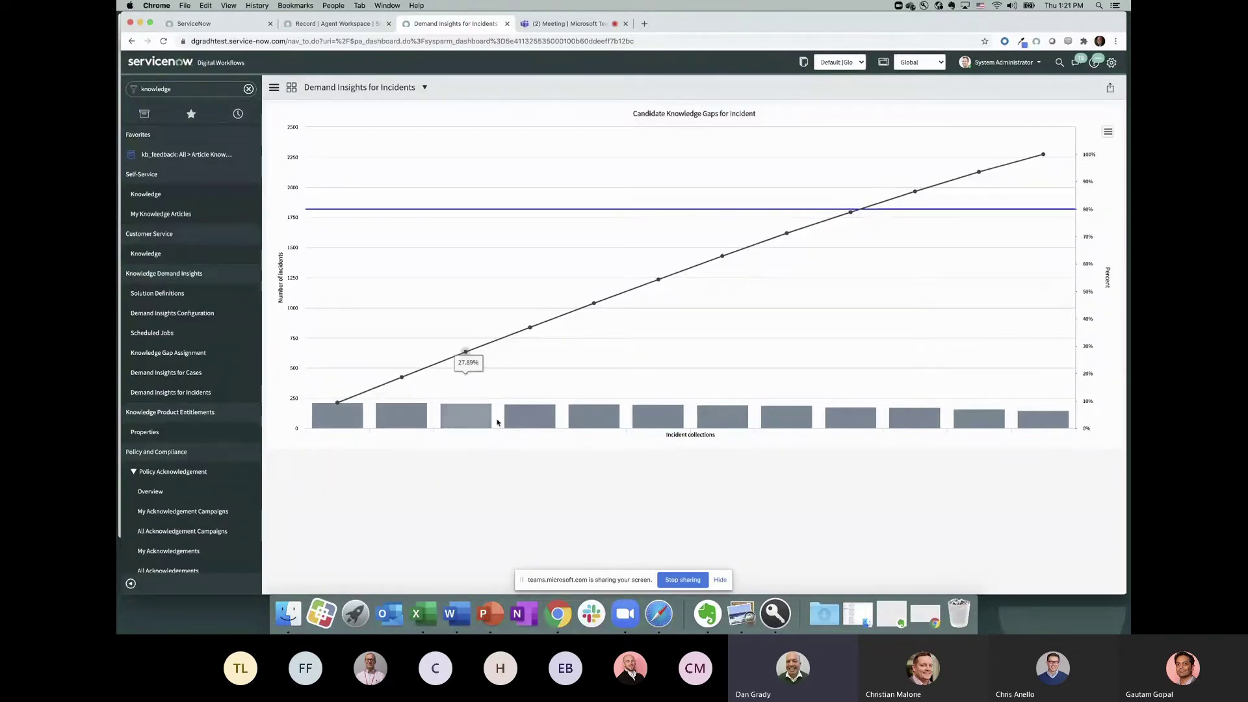
mouse_move(347, 421)
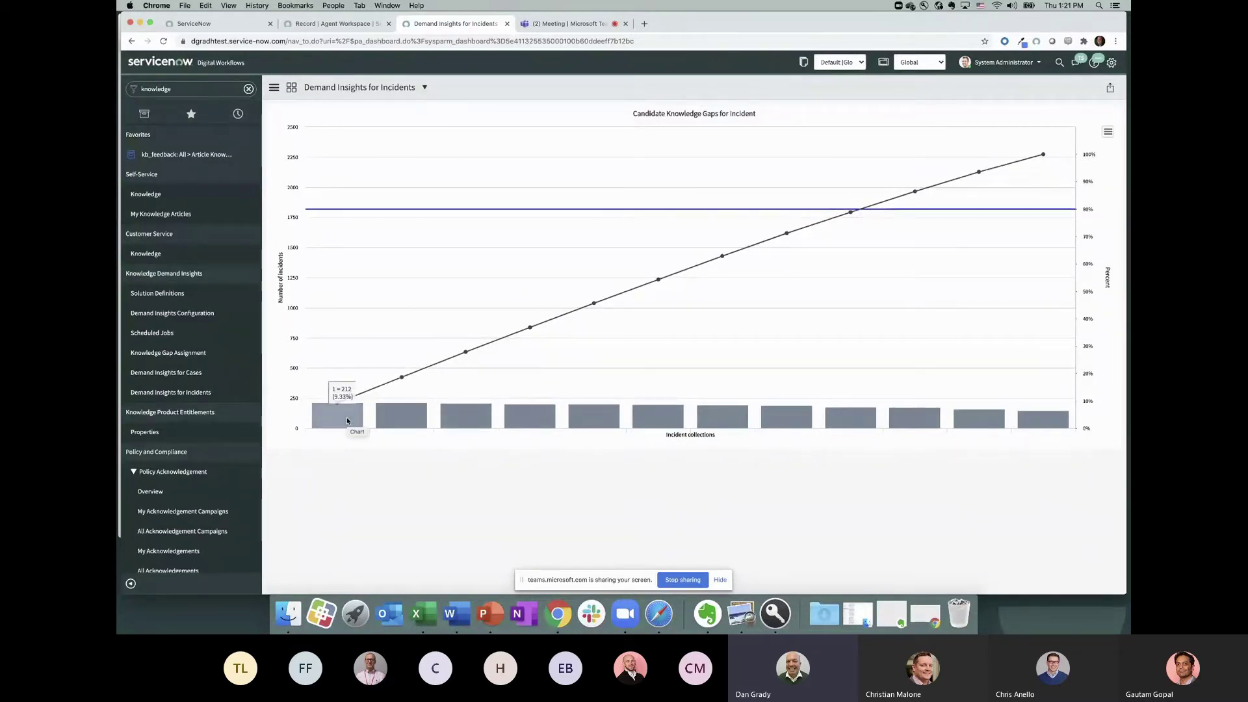
click(347, 421)
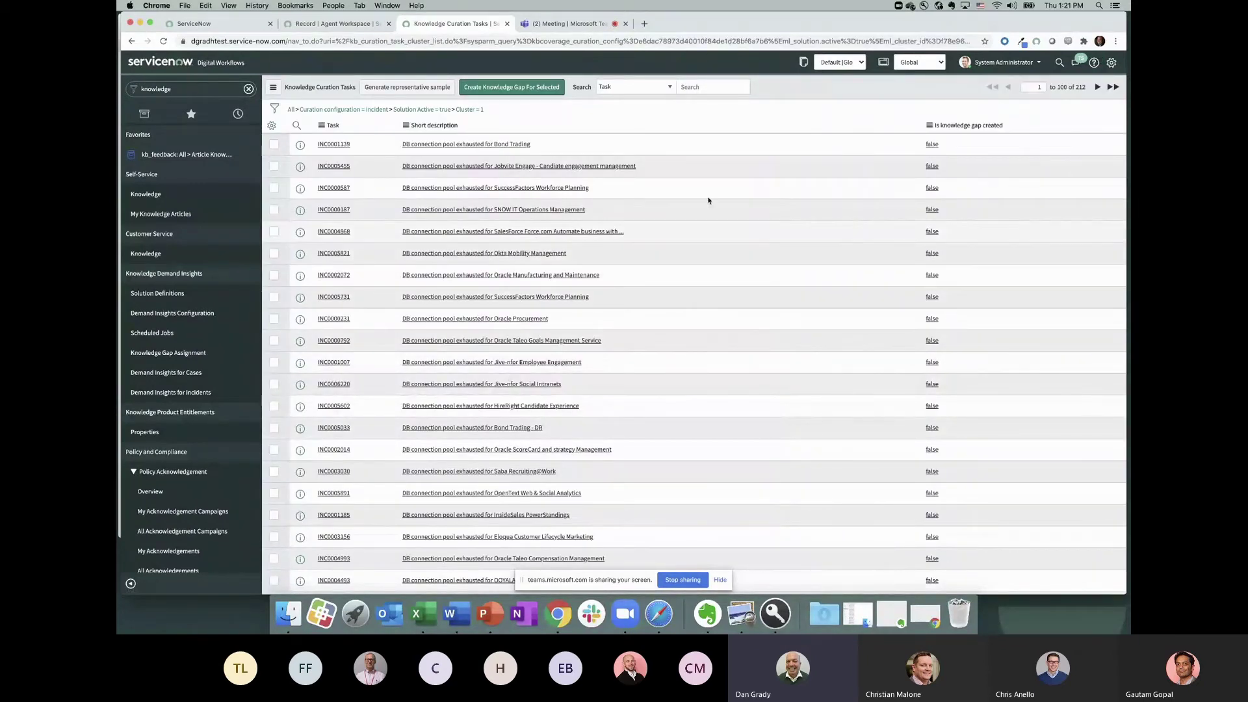
click(421, 88)
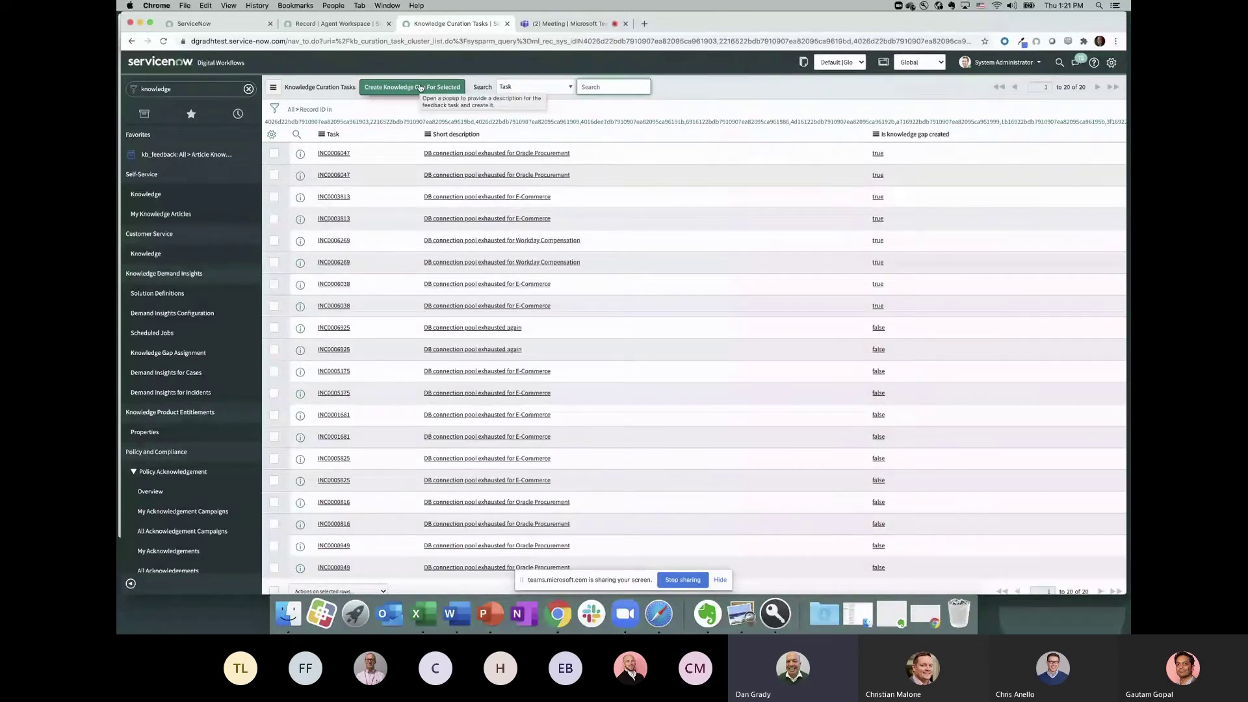
Step: Create a knowledge gap for the second INC0006038 entry with the description "Hey see if an article can be created" and dismiss the notice
click(273, 306)
click(408, 86)
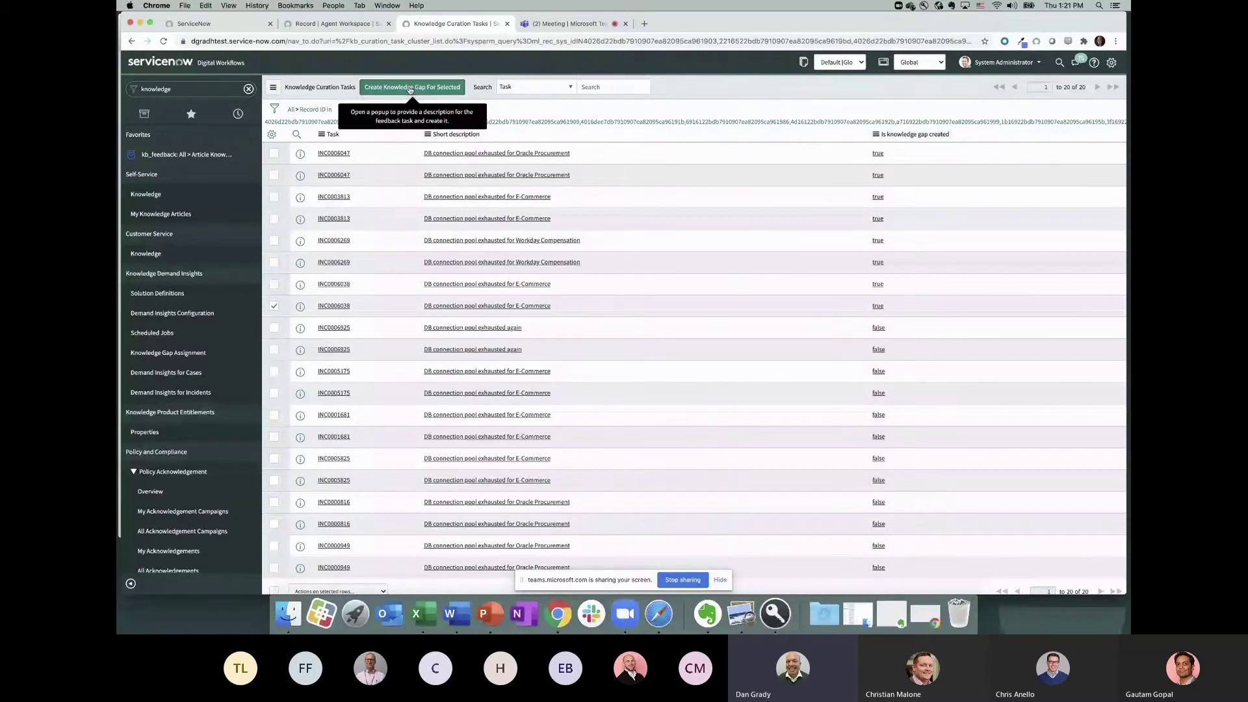
click(622, 136)
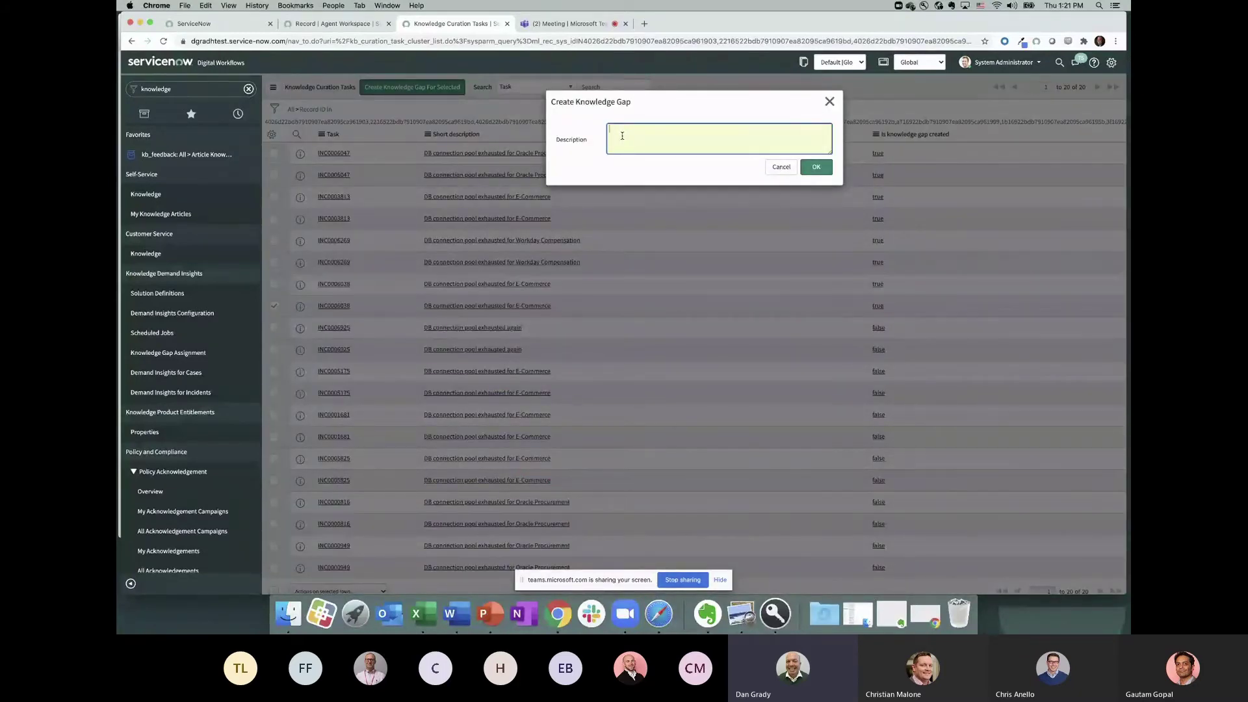
text(Hey see if an article can be created)
click(817, 167)
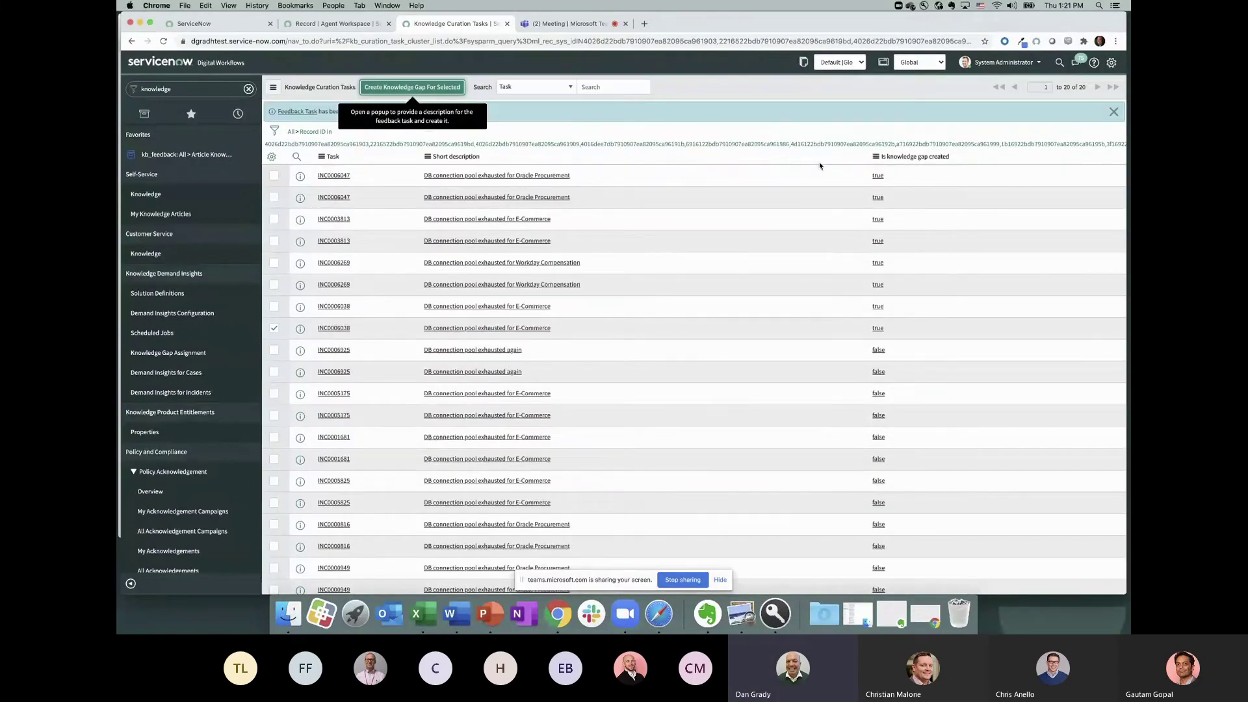
click(1116, 114)
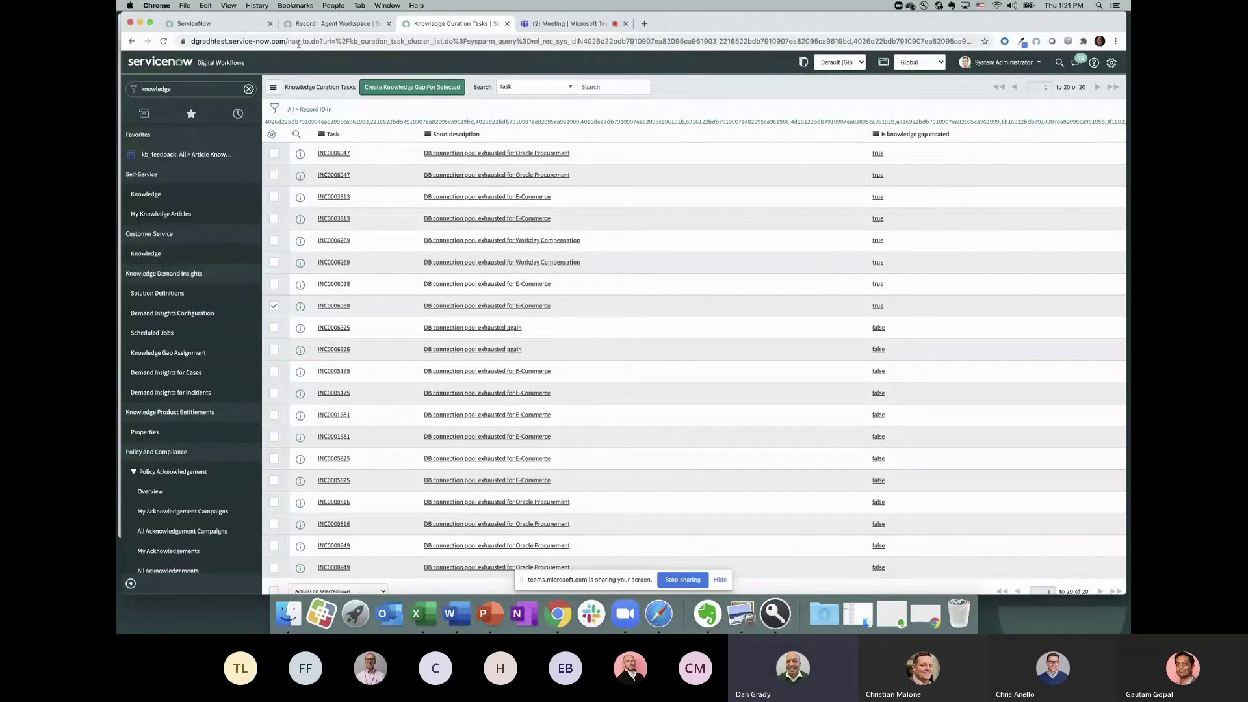
Step: Switch to the Incident Process Owner dashboard's instance and open its Service Portal at pasales2018.service-now.com/sp
click(231, 21)
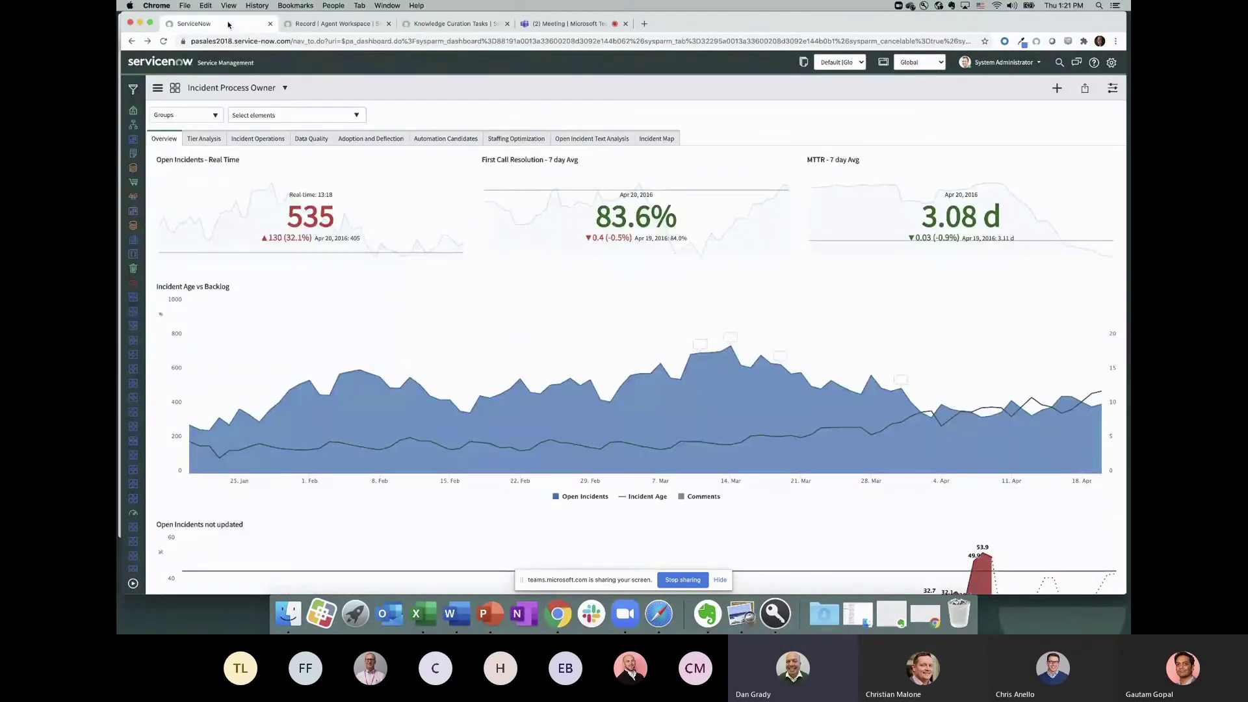
click(294, 43)
click(294, 43)
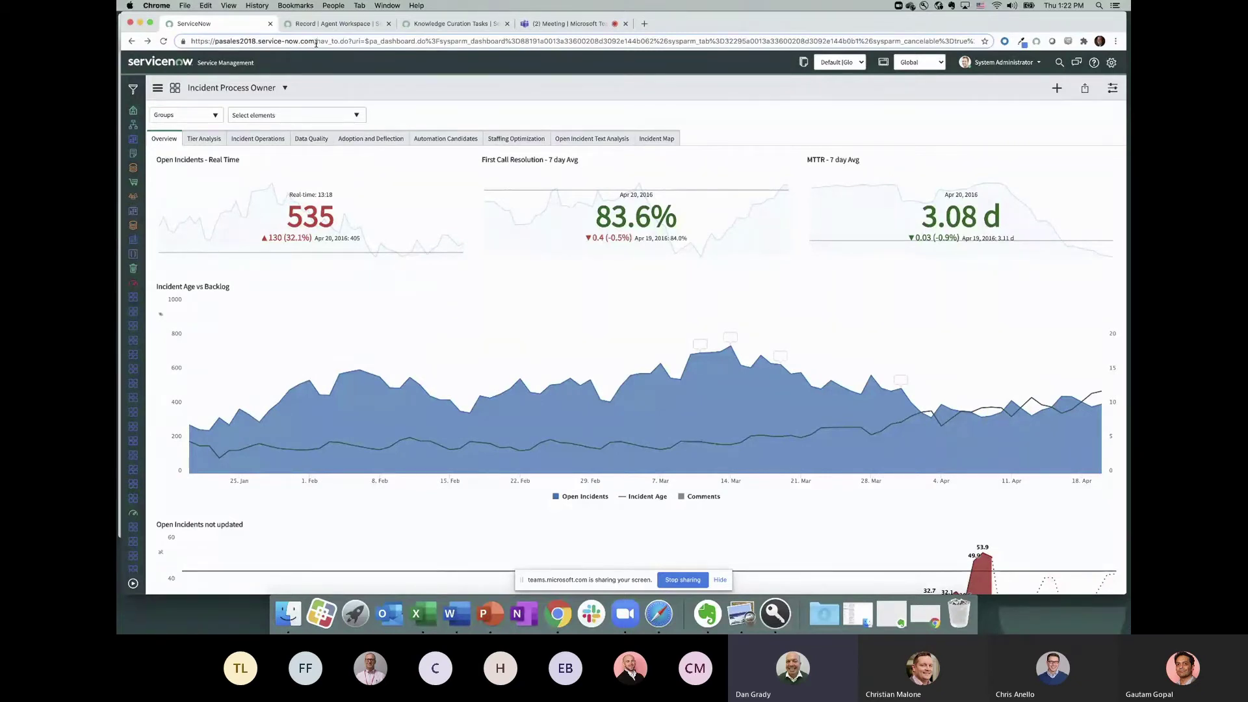
drag(322, 43, 995, 46)
key(BackSpace)
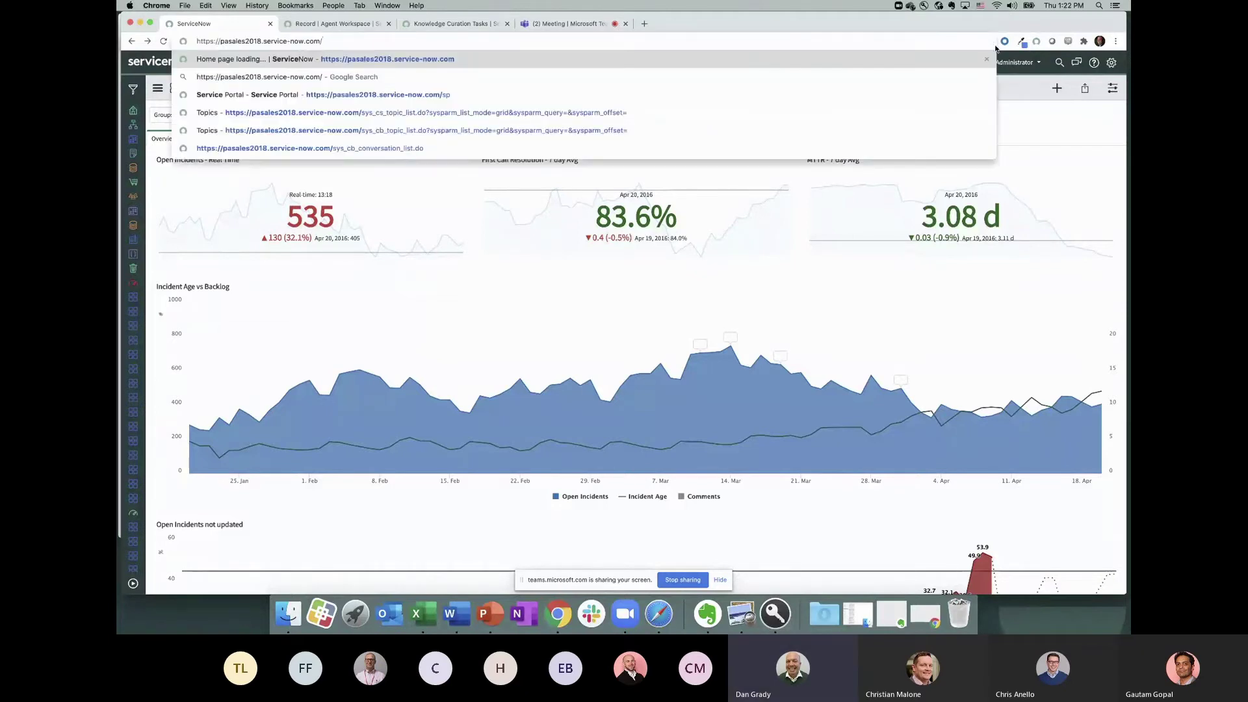
text(sp)
key(Return)
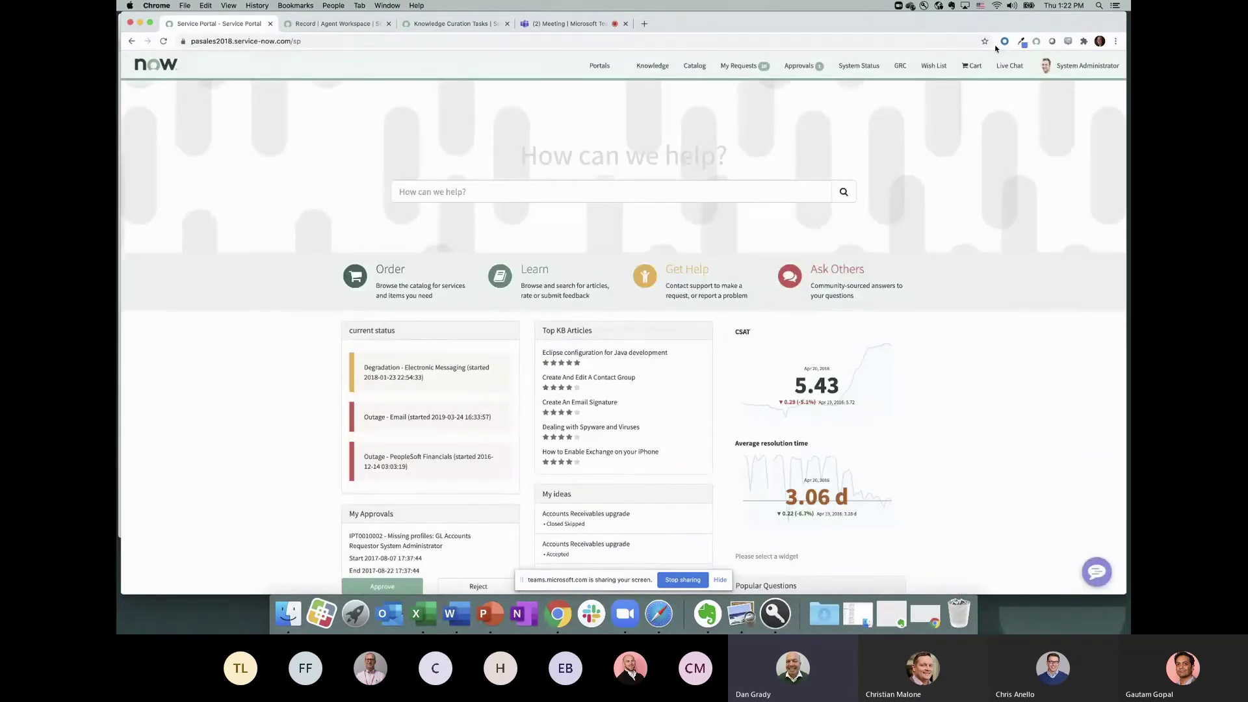
Step: Open the Now Support chat, end the previous conversation with No and a smiley rating, and start a new one
click(1096, 572)
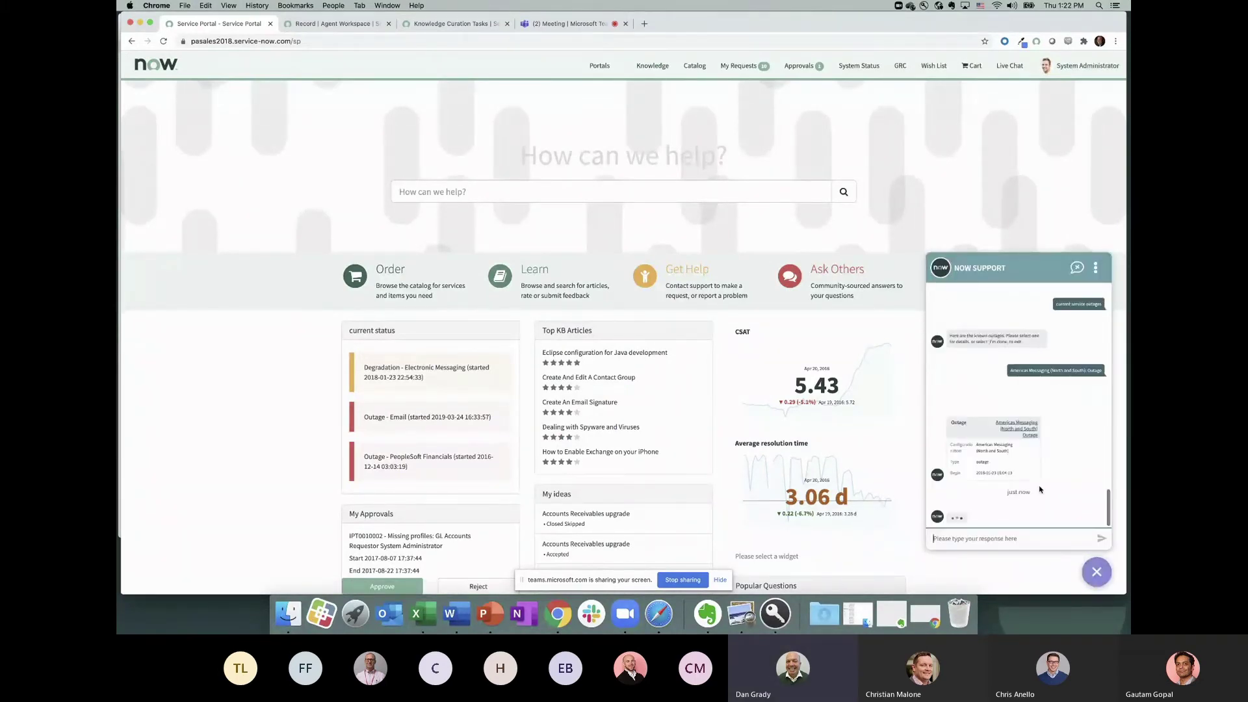
click(1020, 513)
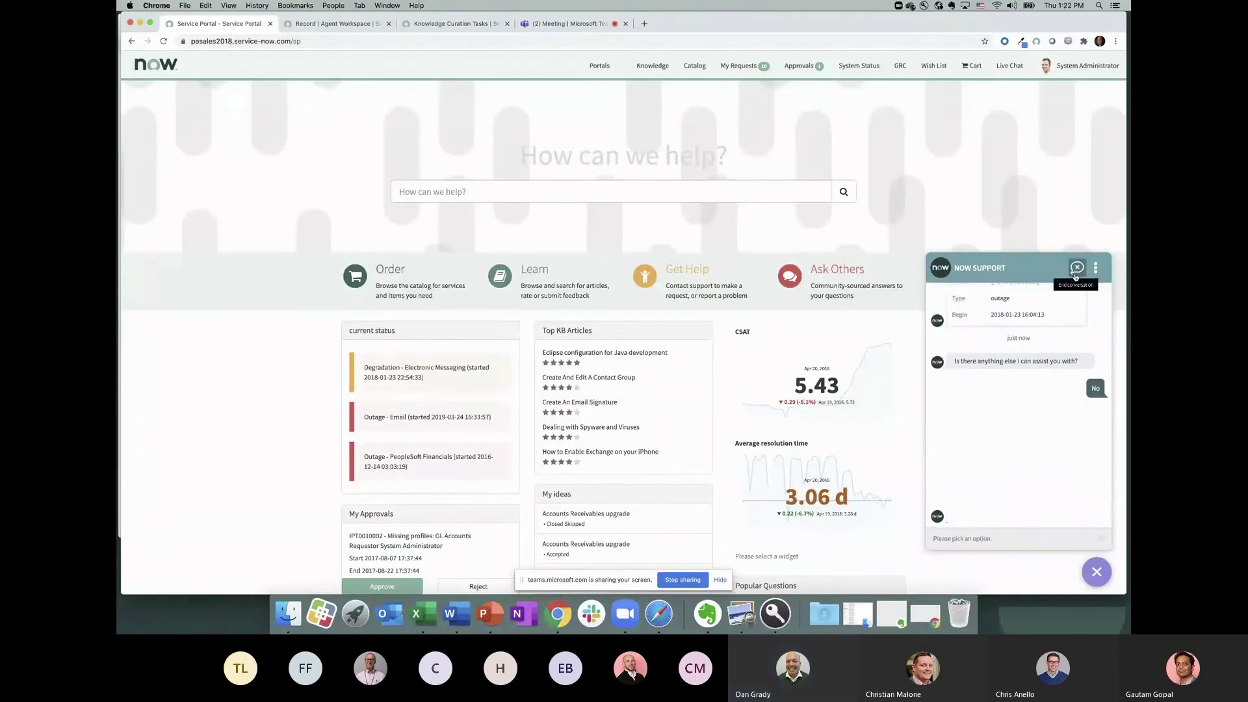
click(1029, 507)
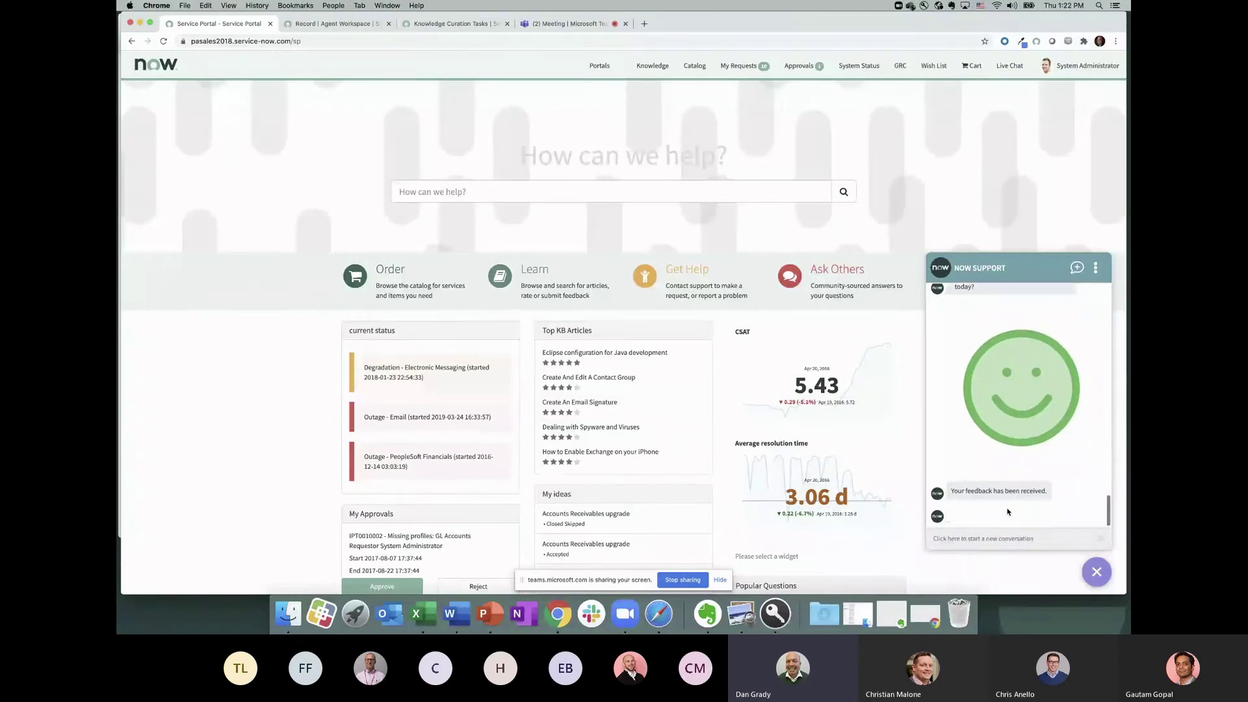
click(994, 541)
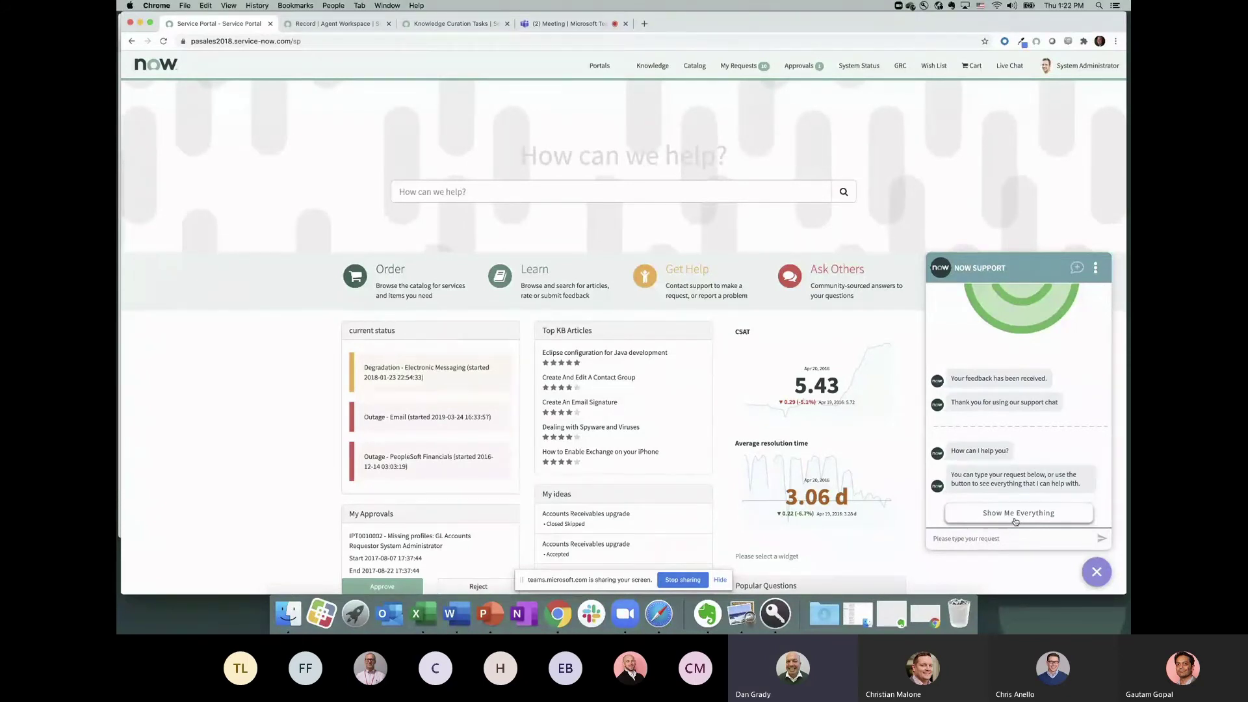
Step: Show everything the Now Support chat can help with, browse the full topic list, and return to the conversation
click(1015, 514)
scroll(1018, 370, down, 3)
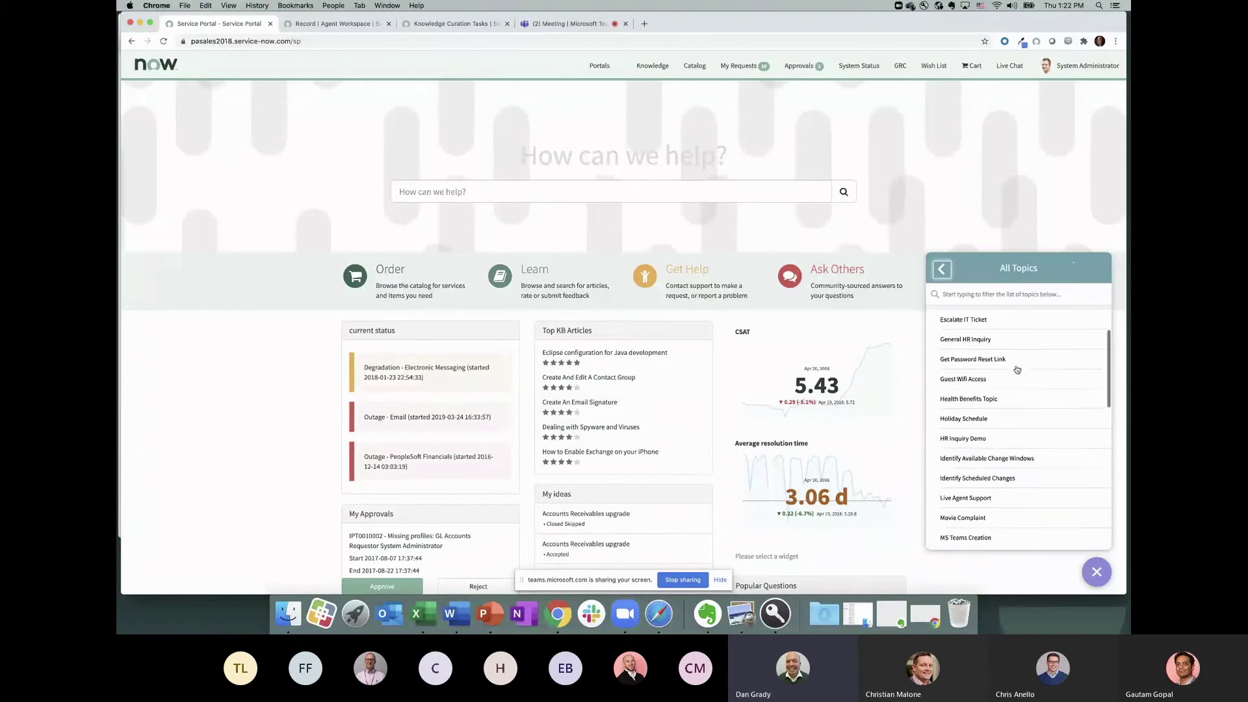
scroll(1017, 371, down, 5)
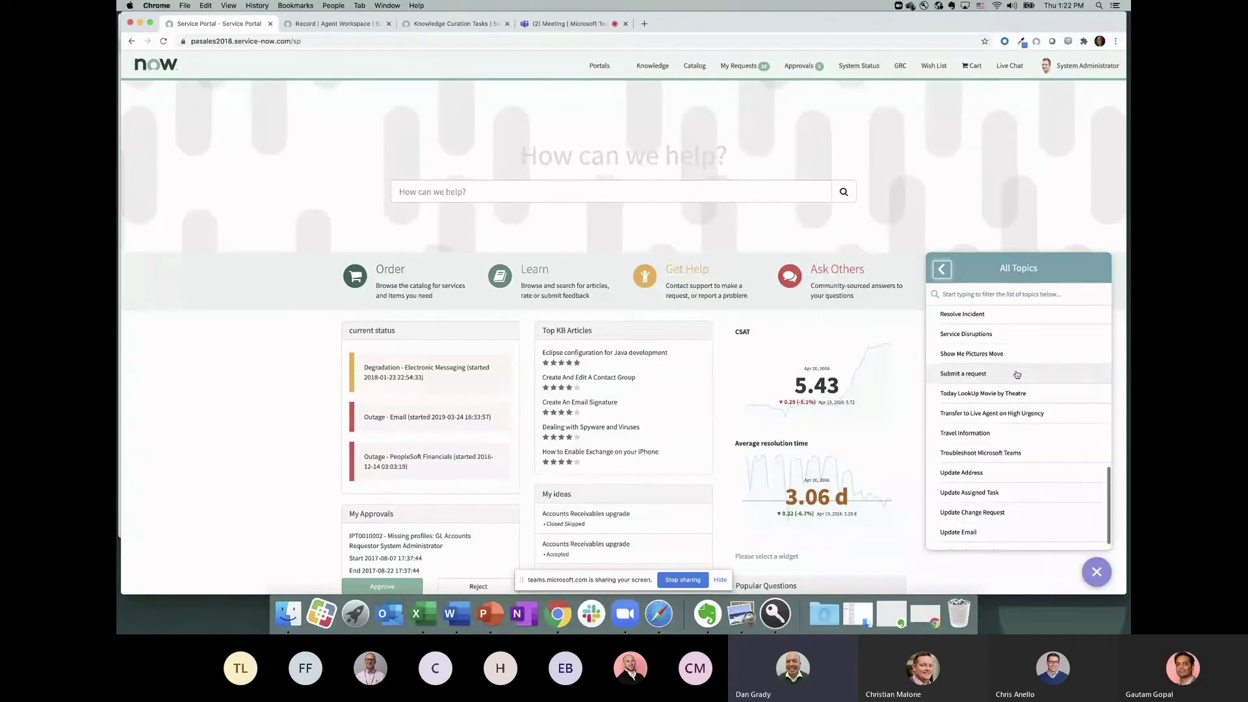
scroll(1018, 375, up, 5)
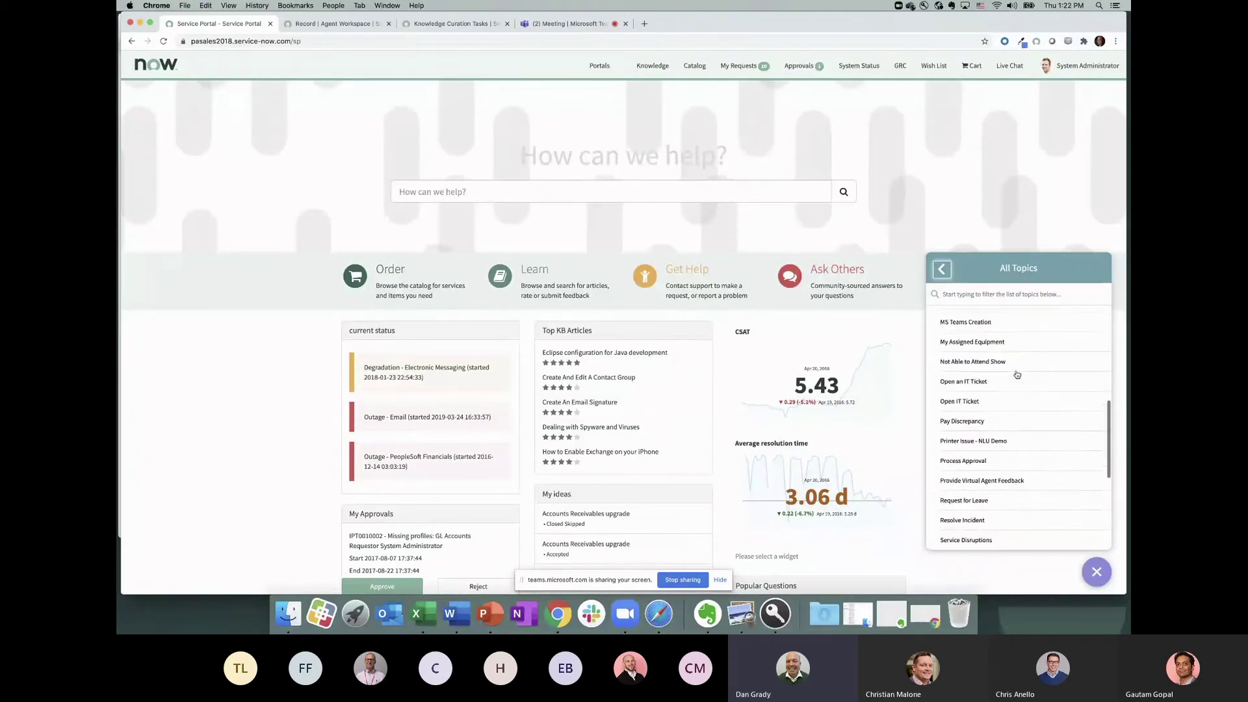
scroll(1015, 367, up, 3)
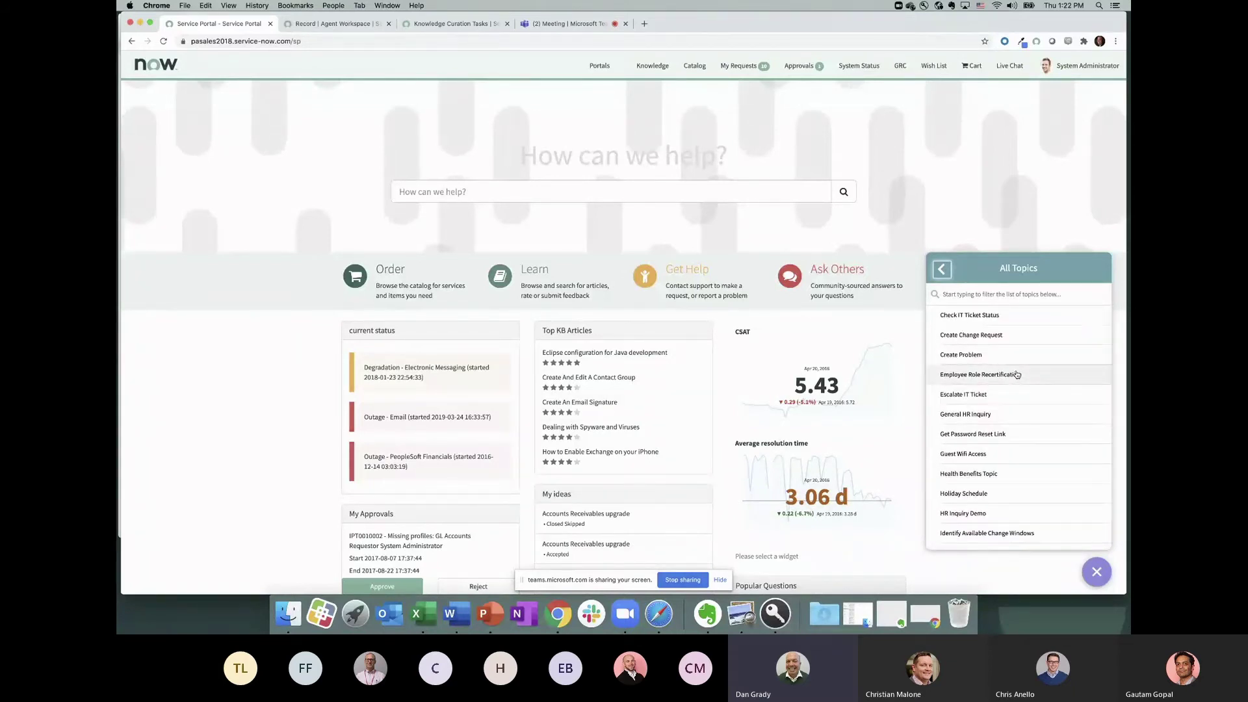
click(943, 269)
Step: Ask the chat for "current service outages" and open the details of the Americas Messaging (North and South) outage
click(962, 539)
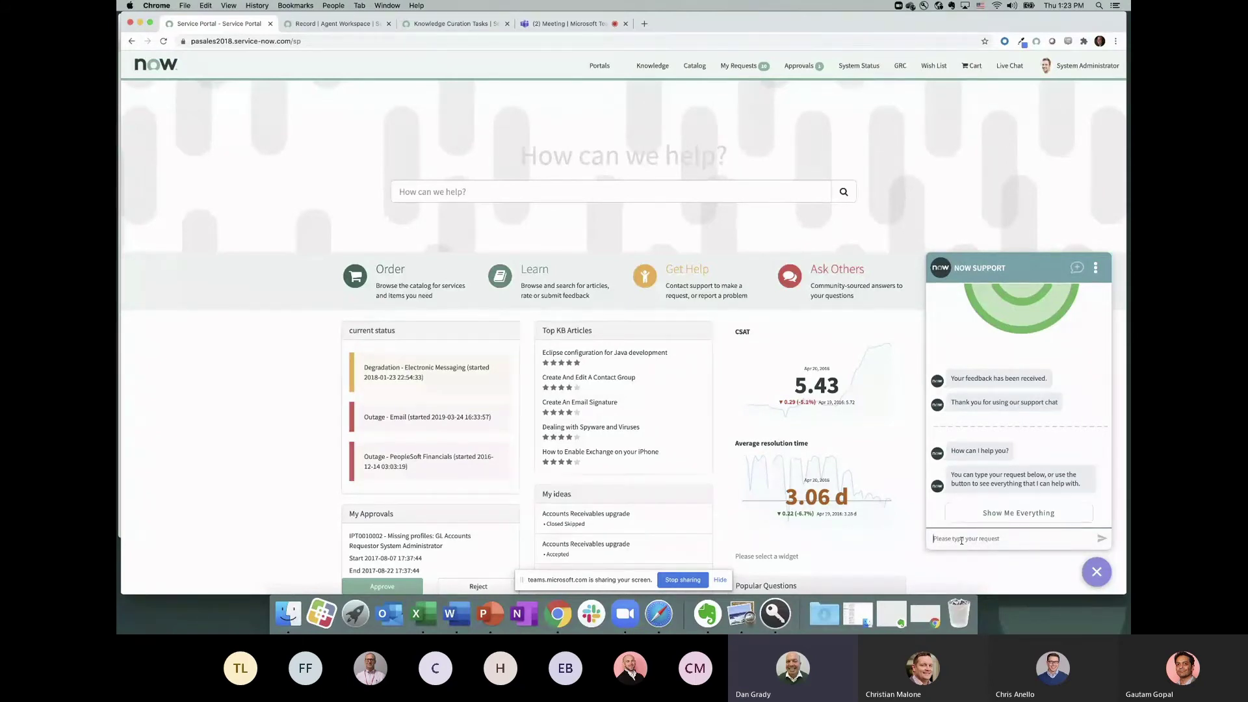
text(current serv)
text(ice status)
key(Return)
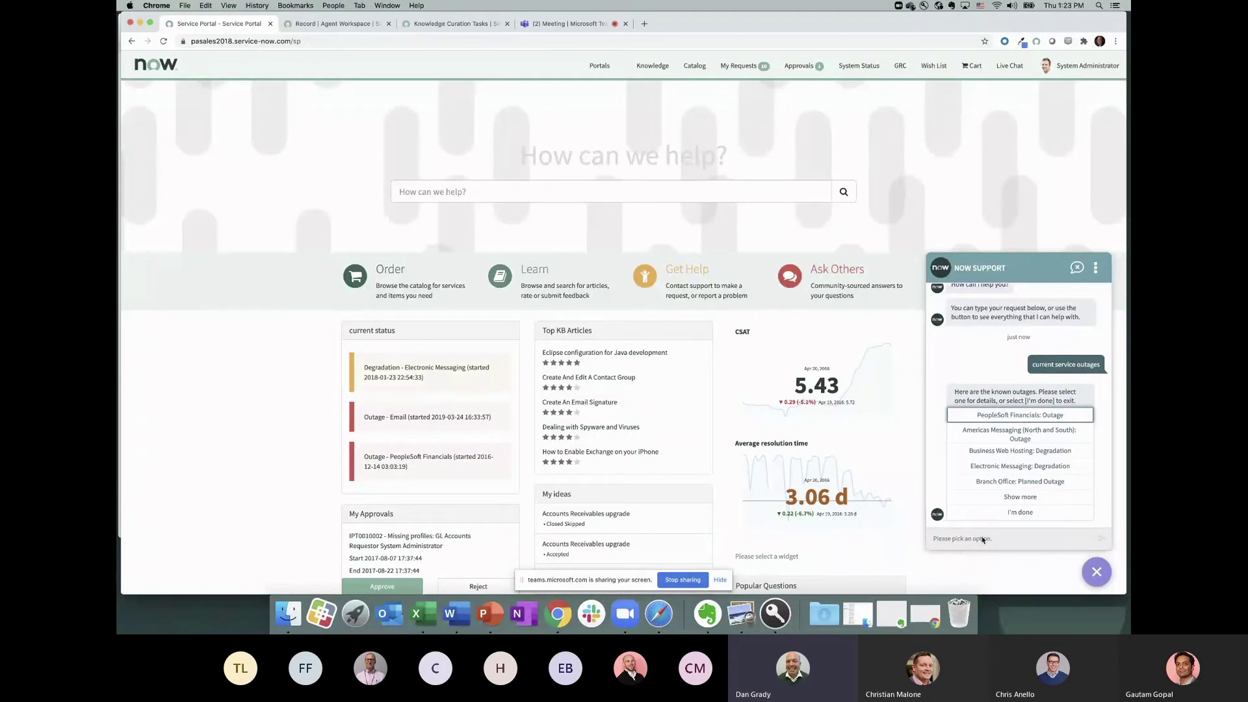
click(1019, 434)
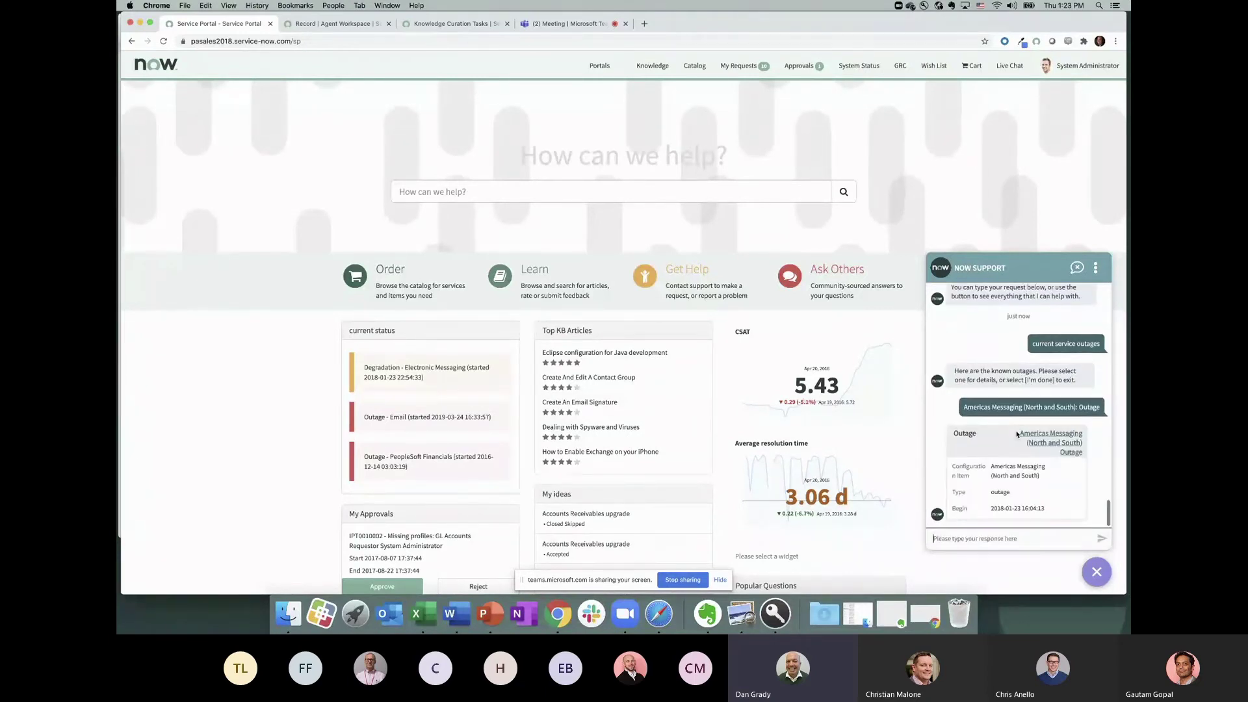
Step: Tell the chat "I have an IT issue" and give the short description "I struggle with email recovery"
click(988, 537)
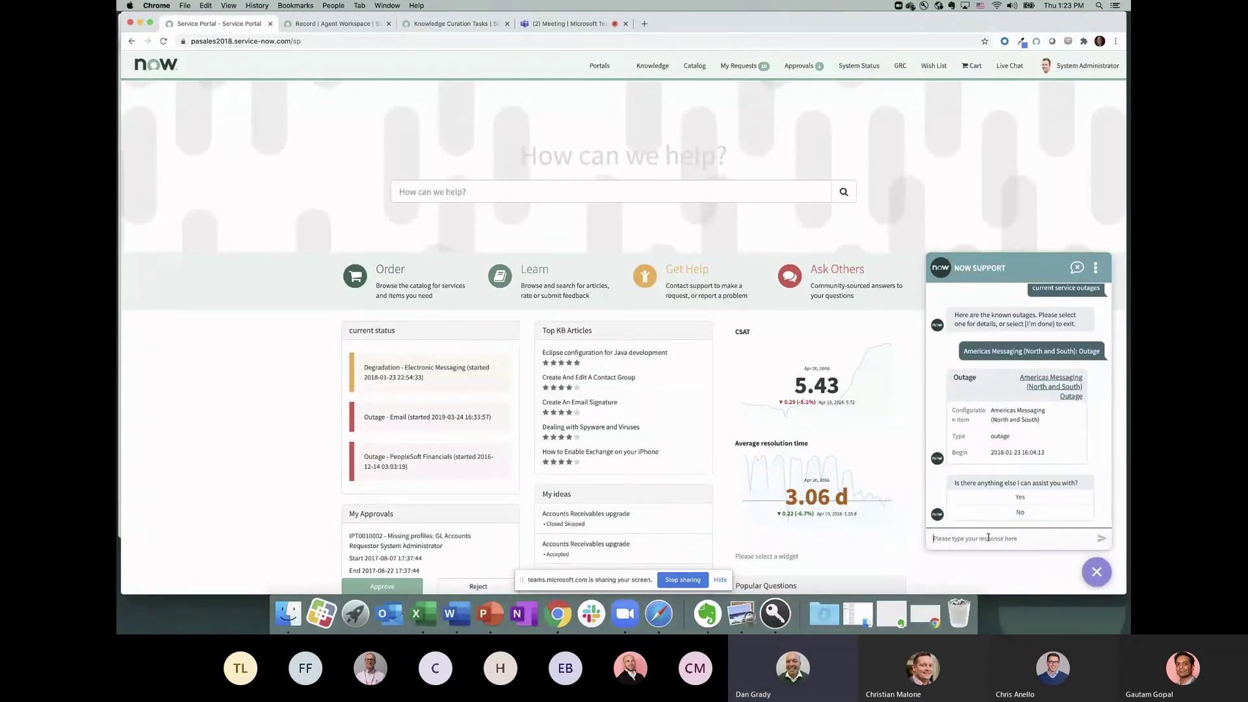
text(I have an IT issue)
key(Return)
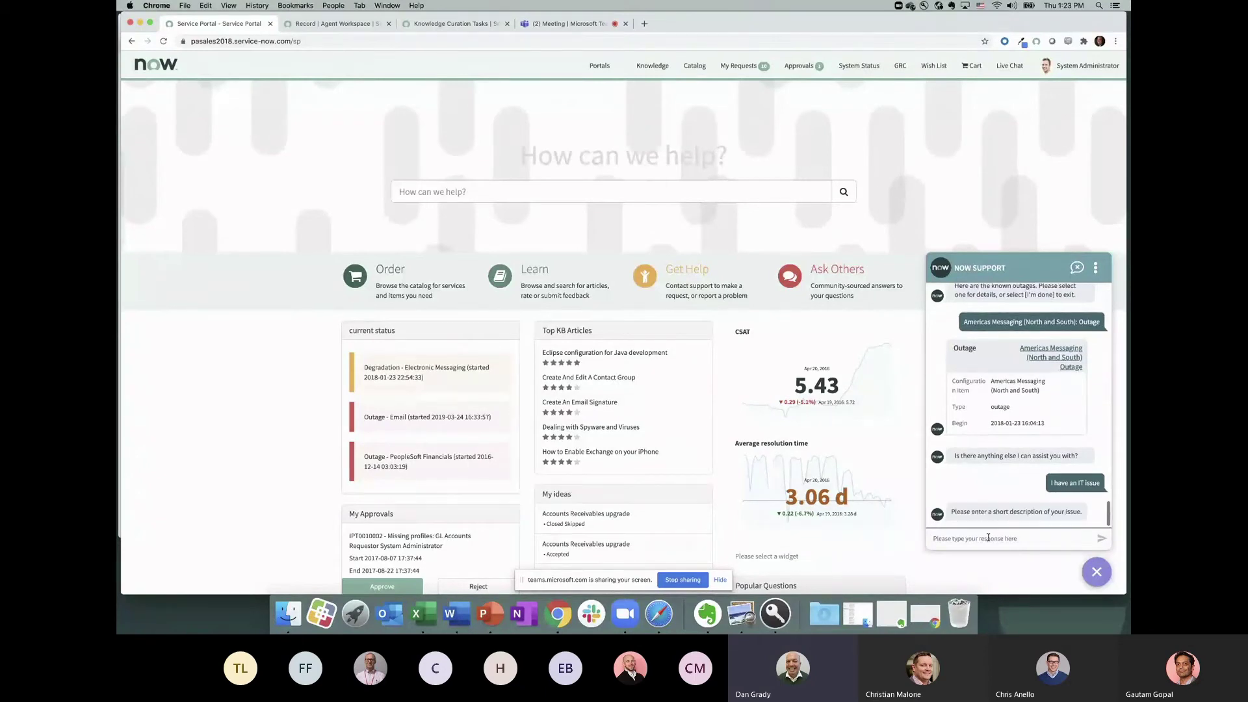
text(I struggle with email recovery)
key(Return)
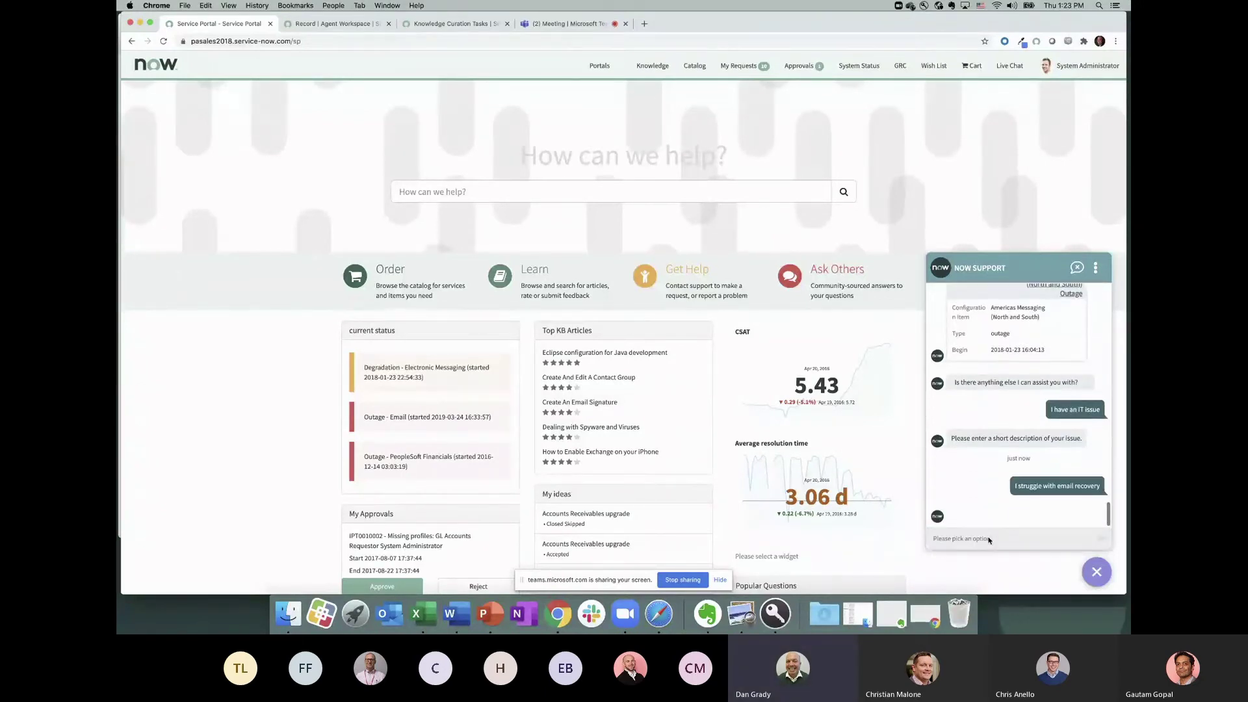
Step: Review the suggested articles, answer No to whether they resolved the issue, and set the urgency to 2 - Medium
scroll(1041, 440, up, 5)
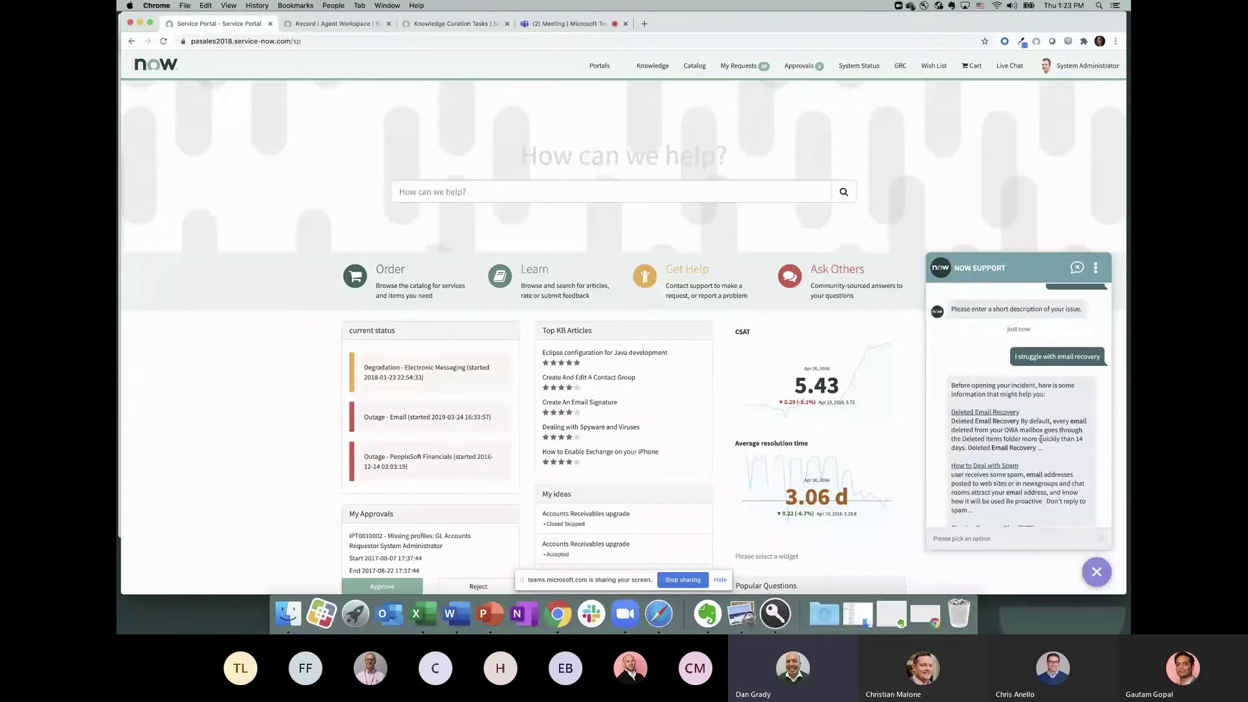
scroll(1041, 440, down, 10)
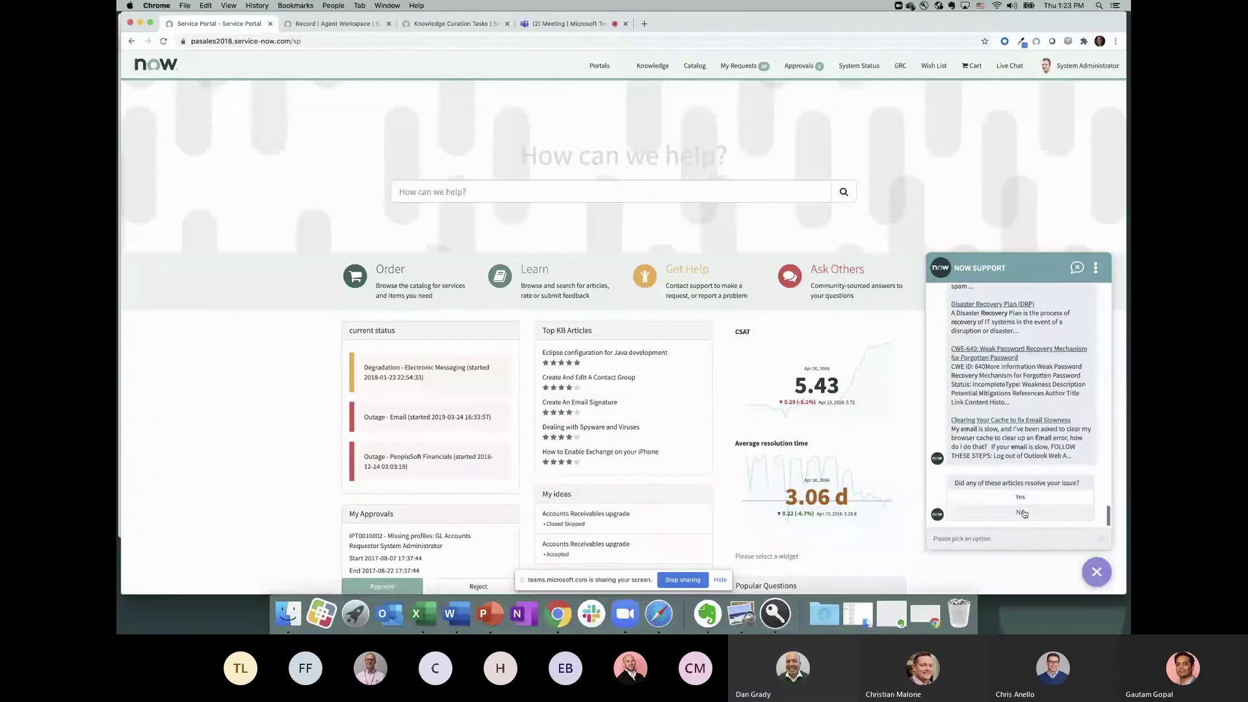
click(1022, 513)
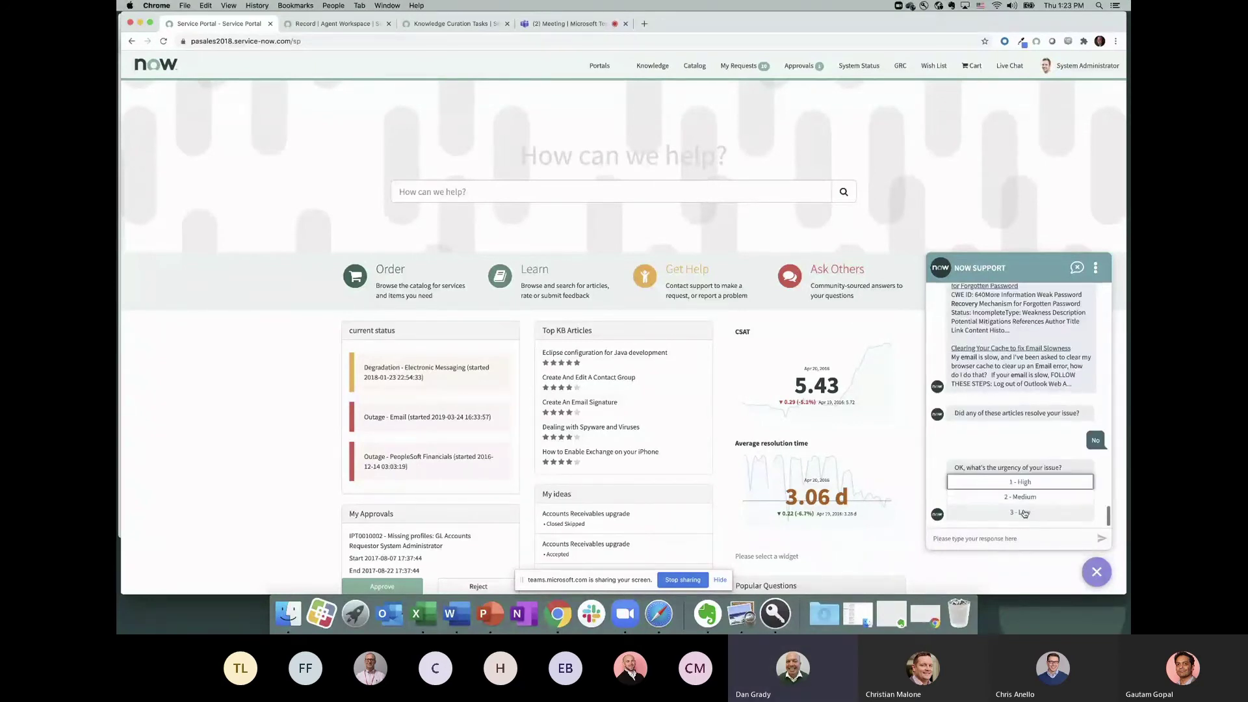
click(1025, 510)
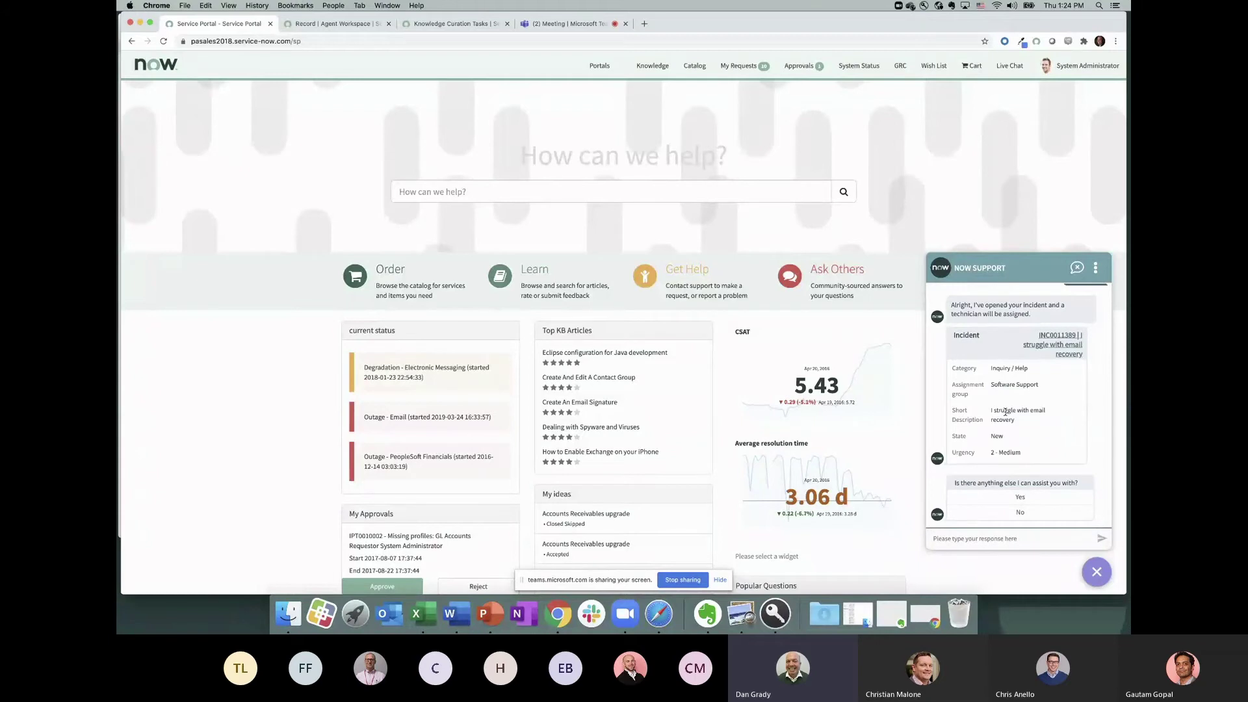
Step: Ask the chat to "check the status of my incidents" and choose the first email recovery incident offered
click(1018, 531)
text(check thte status of my incidents)
key(Return)
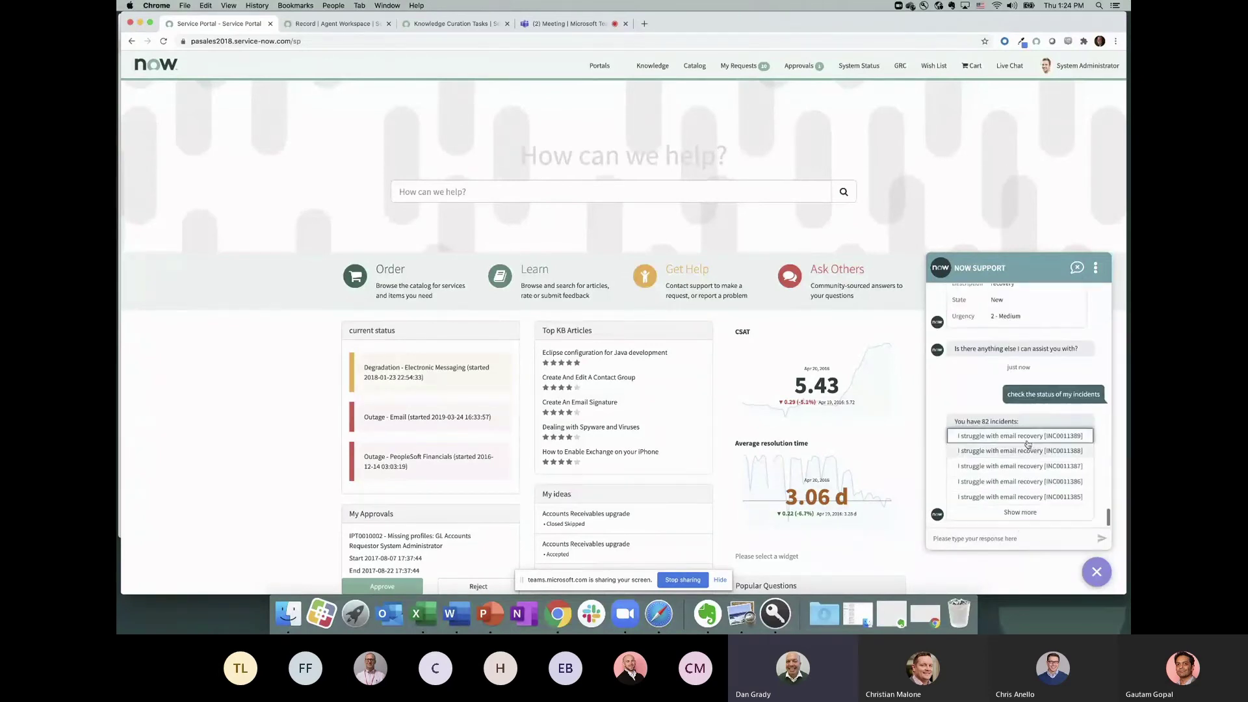
click(1023, 437)
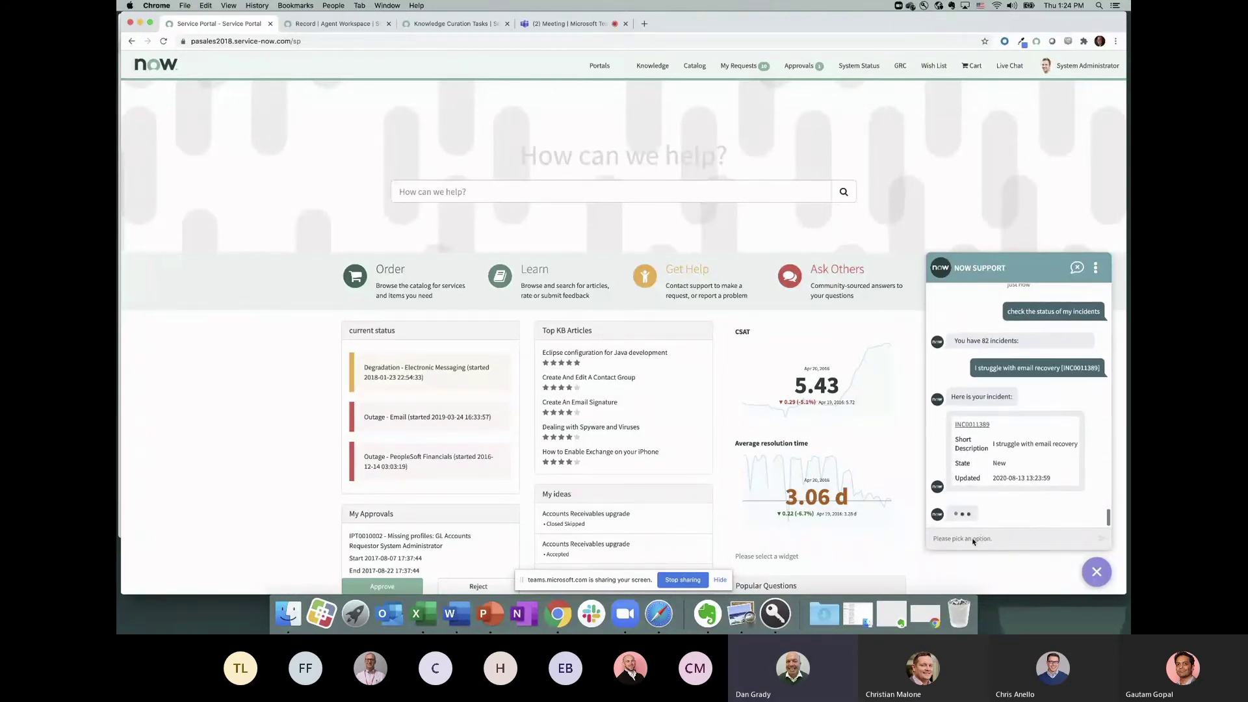
Step: Accept adding a comment to the email recovery incident and submit "no. big deal"
click(1001, 498)
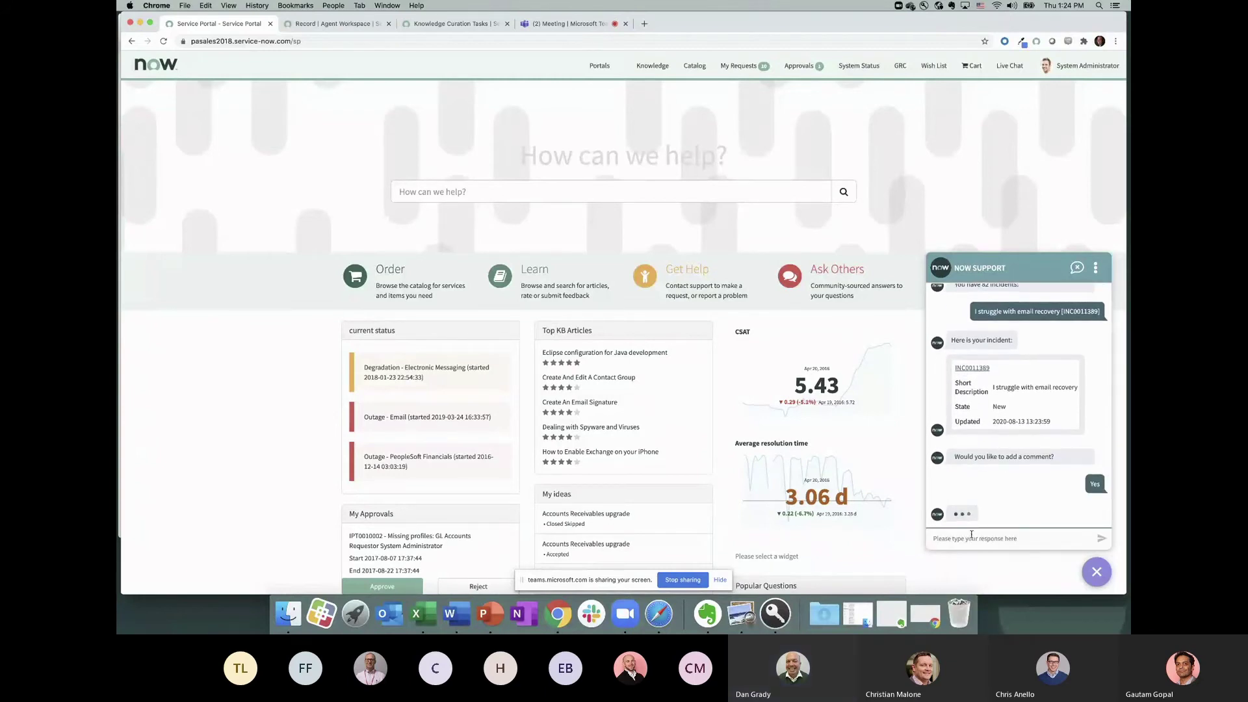
text(need help)
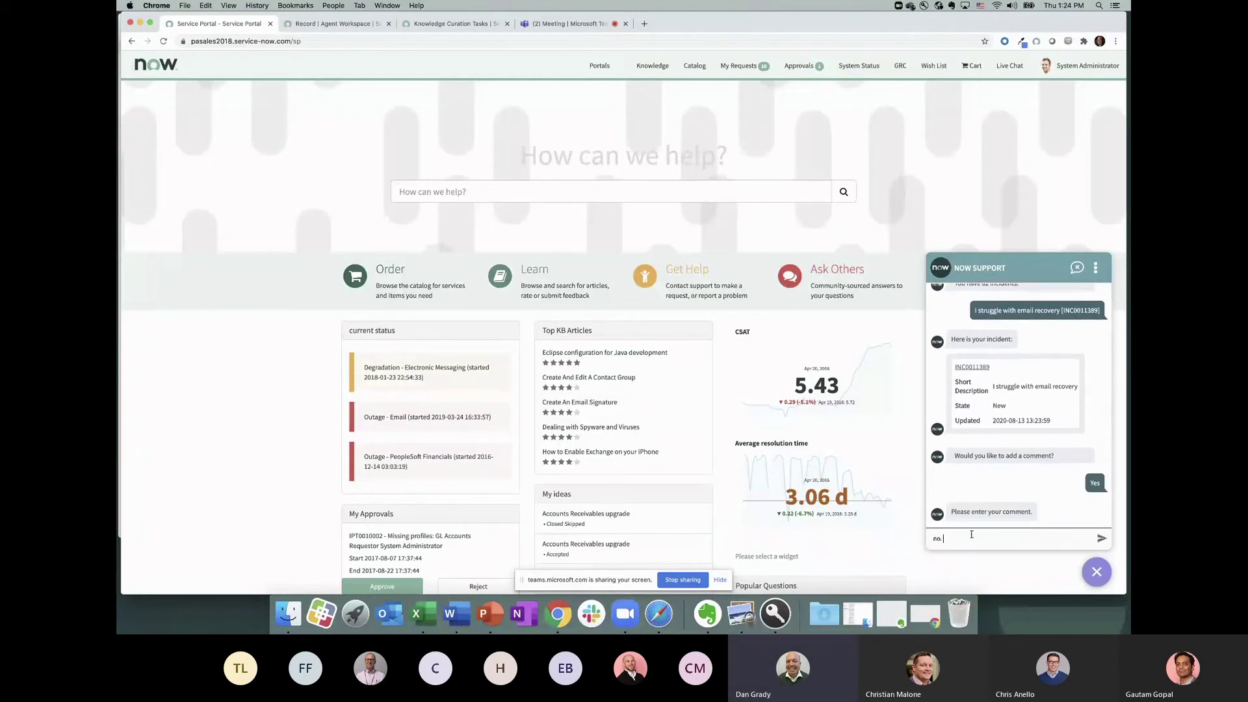
key(Return)
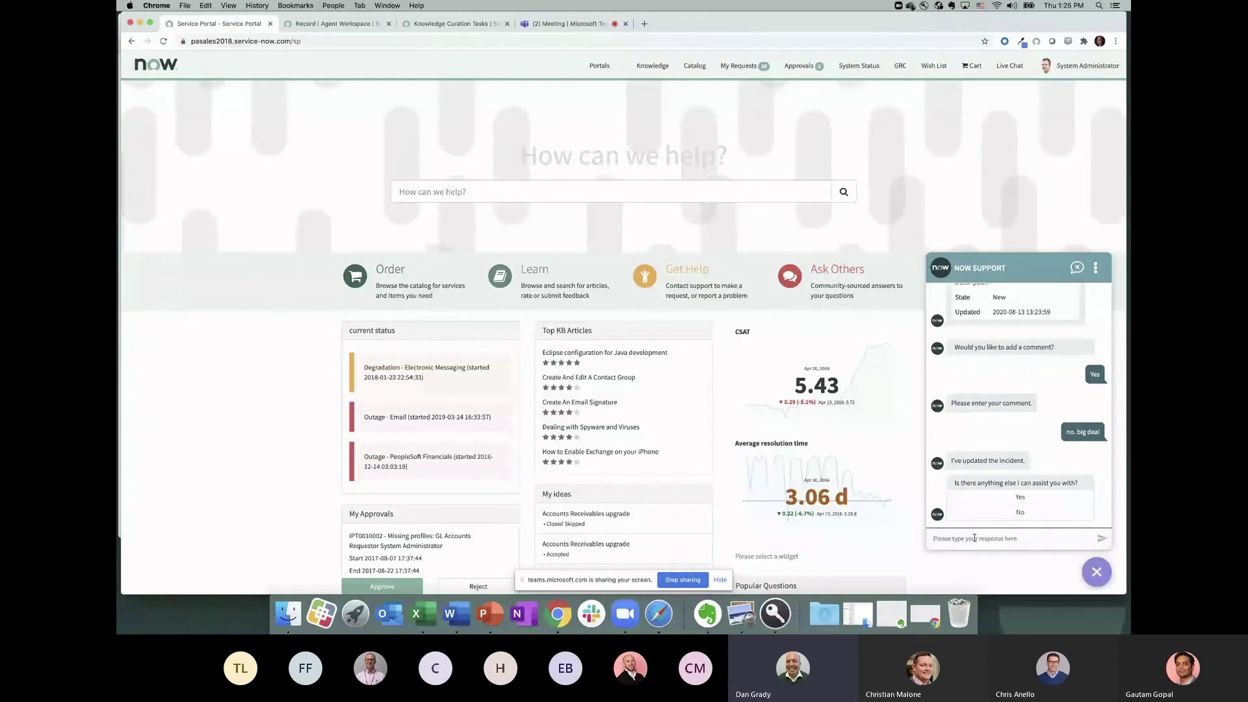
Step: Order a red Swingline stapler through the chat, agreeing to proceed with the item and to submit the request
text(order a red atapler)
key(Return)
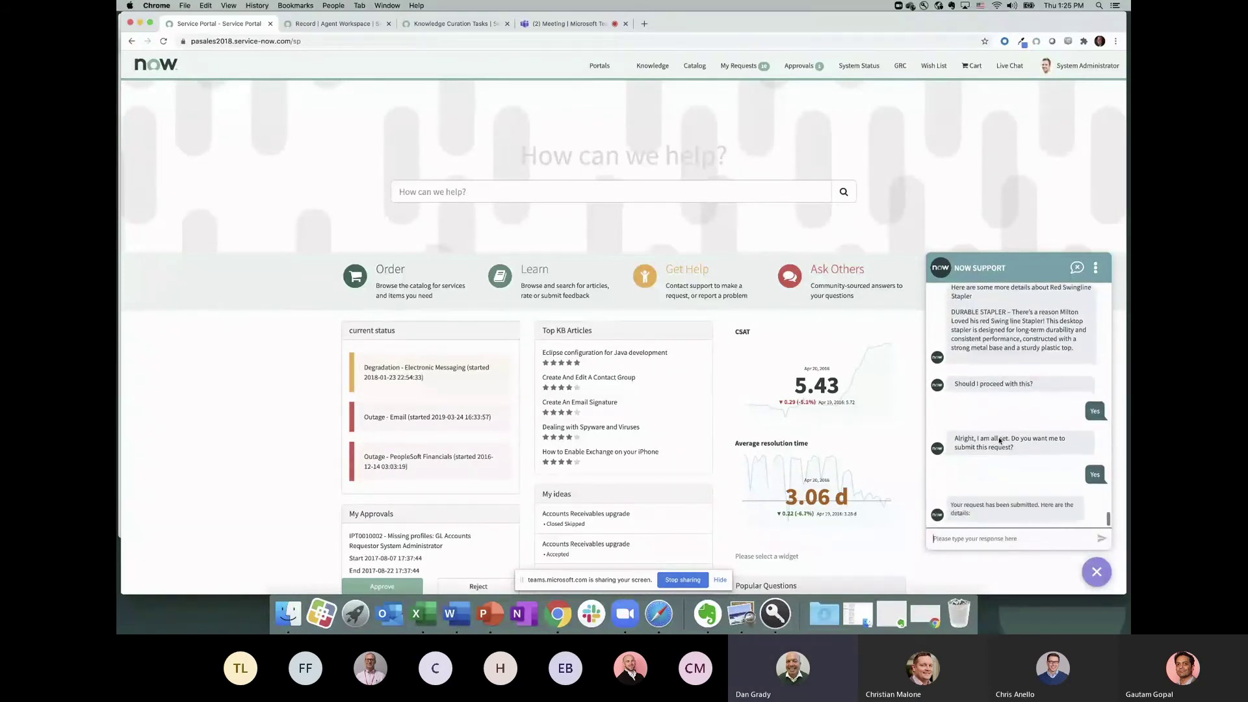
Step: Request a new MS Team named with the presenter's first name plus "amazing demonstration" and the initial message "Prepare to be amazed by the power of AIOps"
click(996, 542)
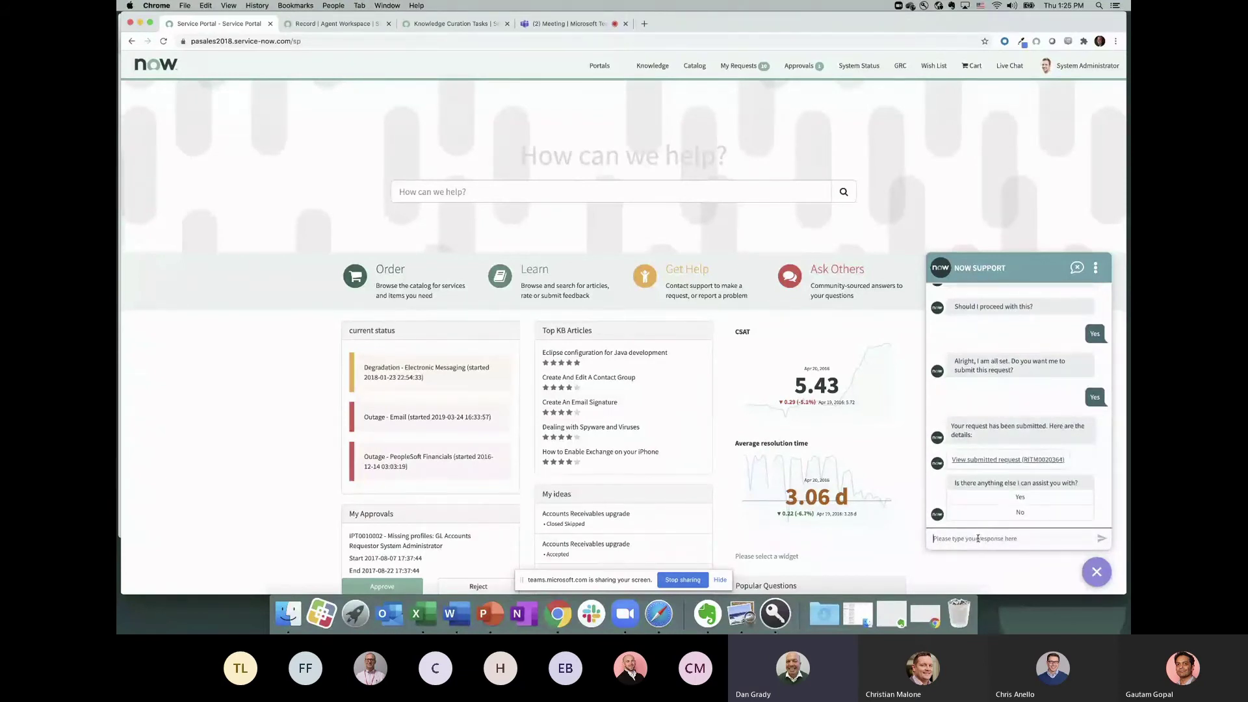
text(add a ne)
text(w monitor)
key(Return)
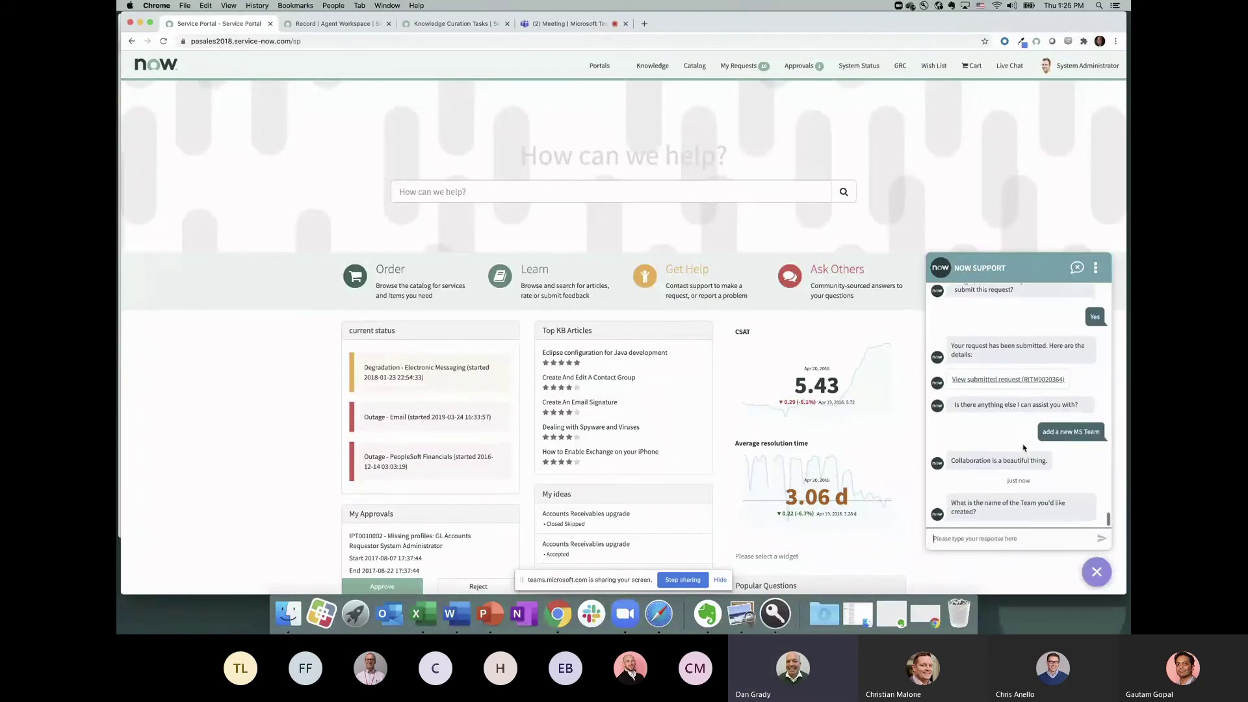
text(Christians amazing demonstration)
key(Return)
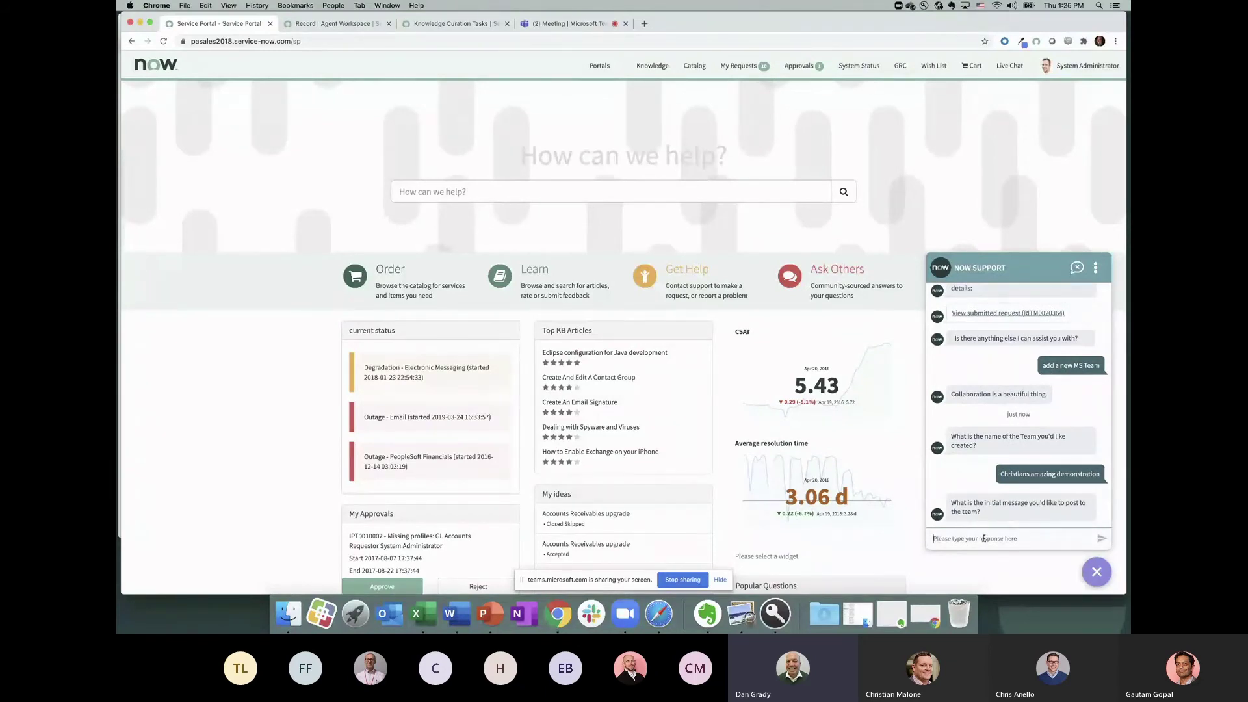
text(Prepare to be amazed by the power of AIOps)
key(Return)
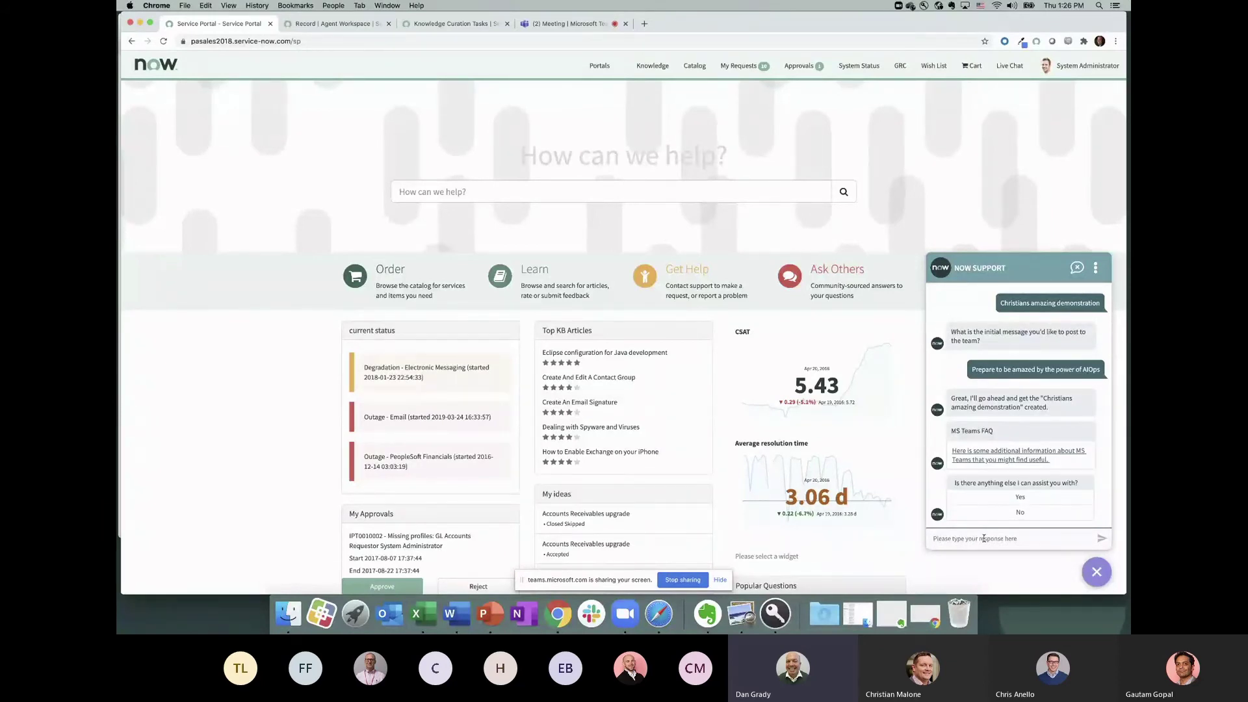
Step: End the conversation by declining further assistance, rate the chat experience Good, and stop sharing the screen
click(1020, 513)
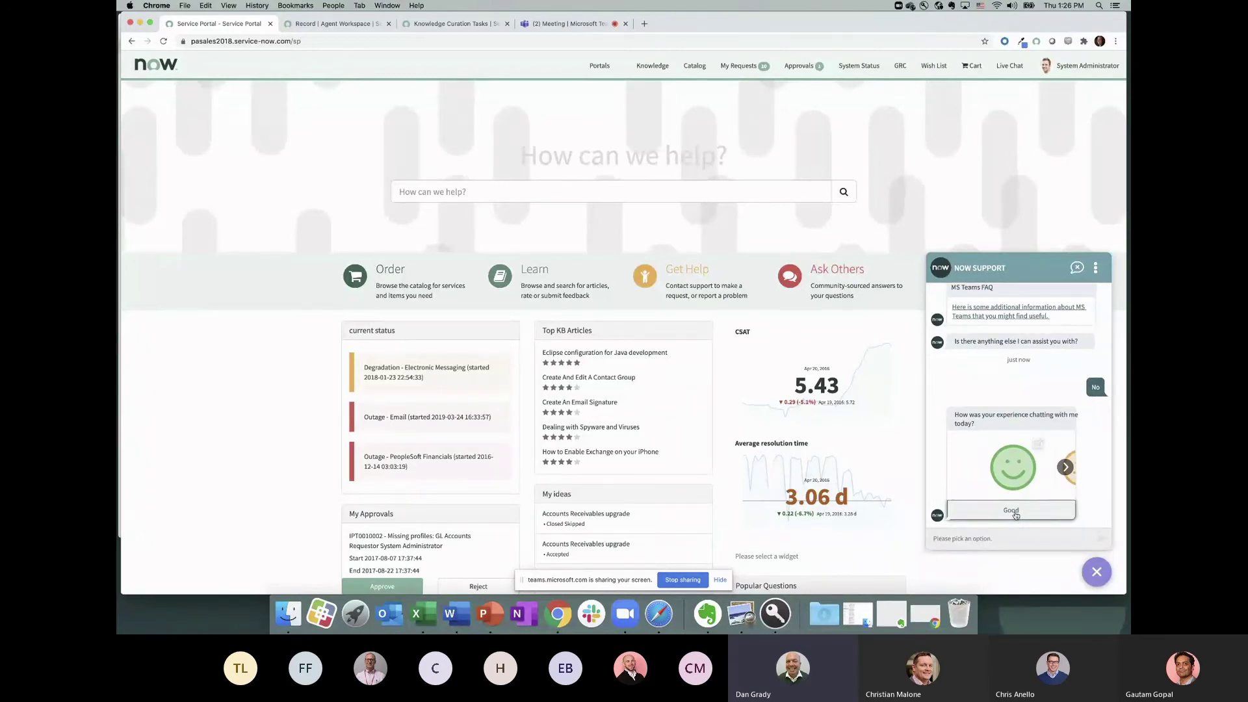
click(1016, 515)
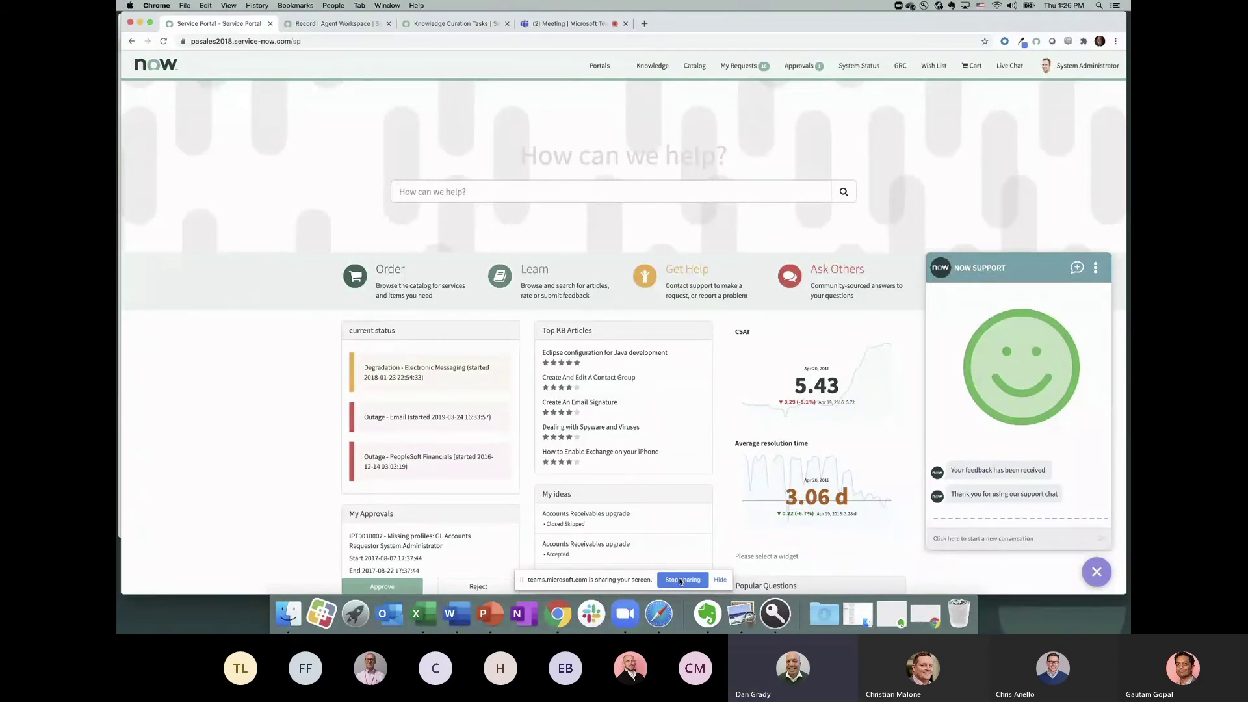
click(679, 577)
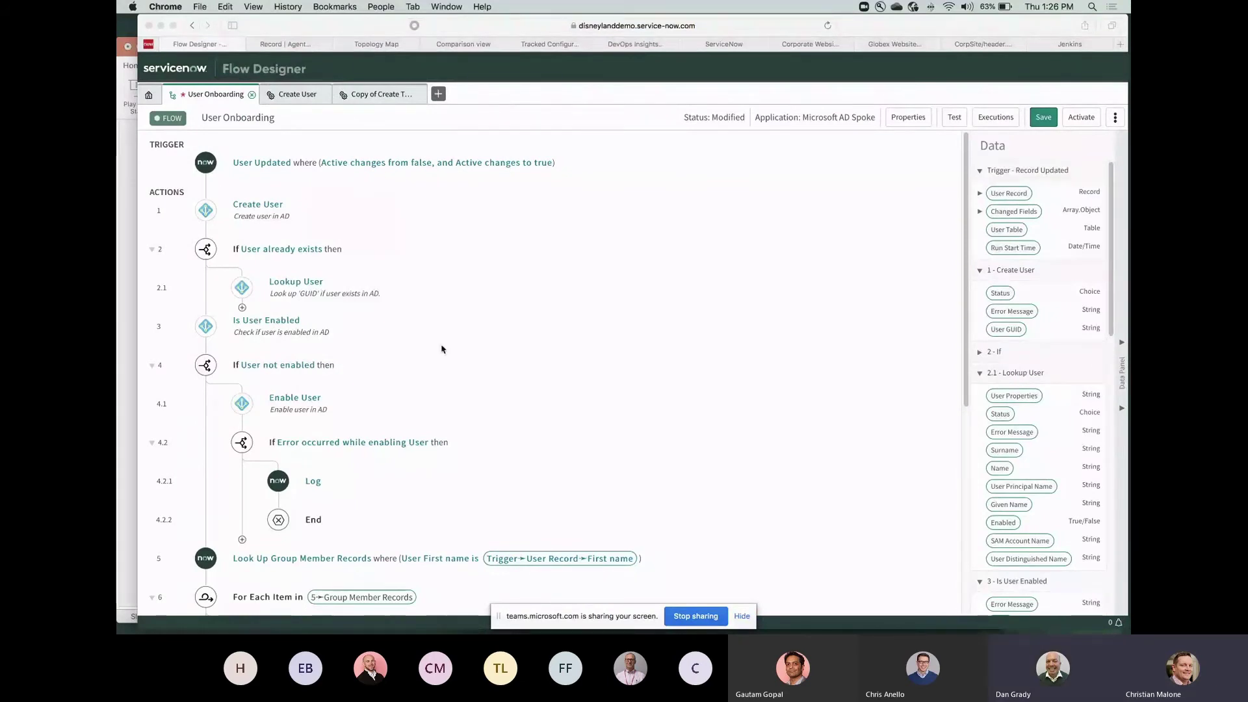
Step: Review the User Onboarding flow in Flow Designer, from its trigger through the final Add User To Group action
scroll(442, 349, down, 1)
scroll(441, 349, up, 1)
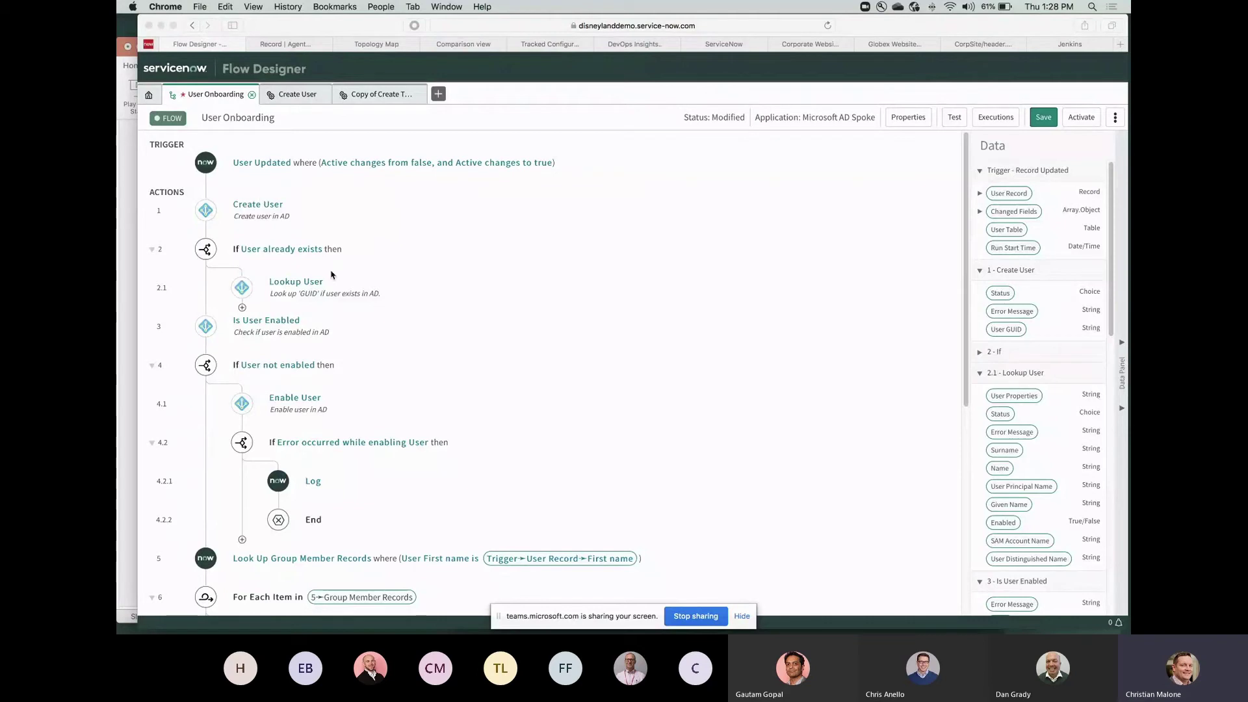
scroll(390, 357, down, 5)
scroll(347, 358, down, 4)
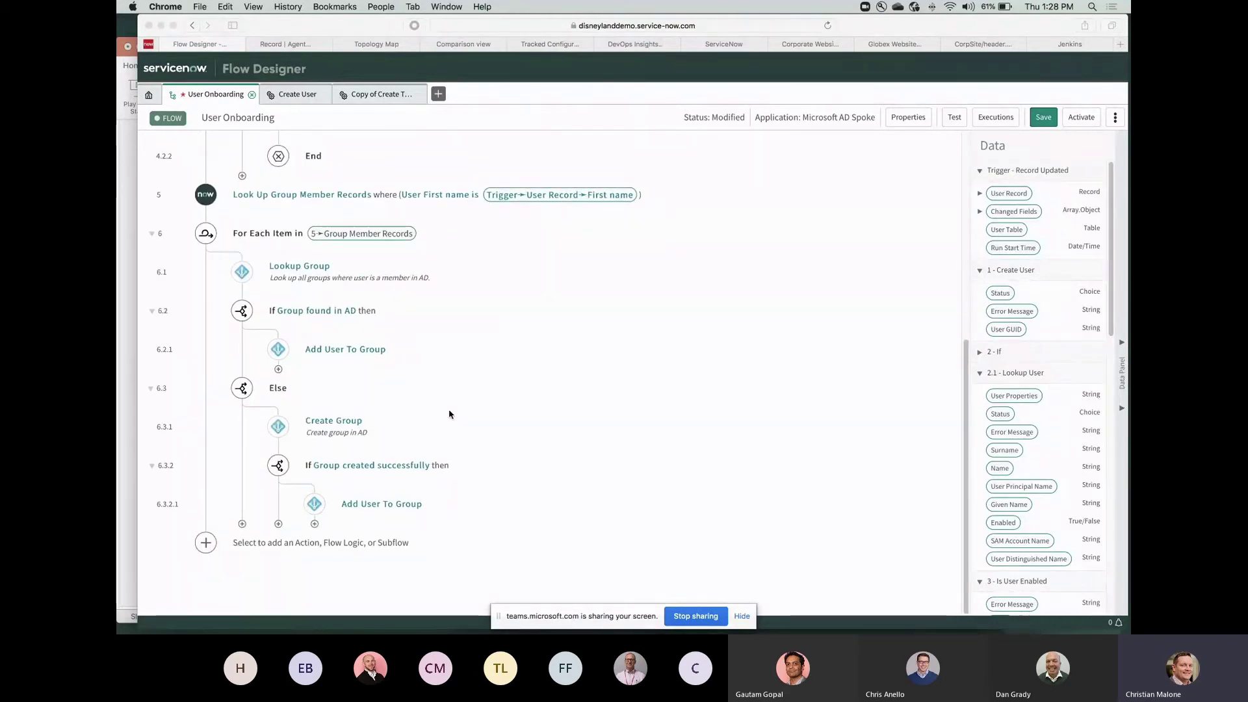
scroll(373, 408, up, 4)
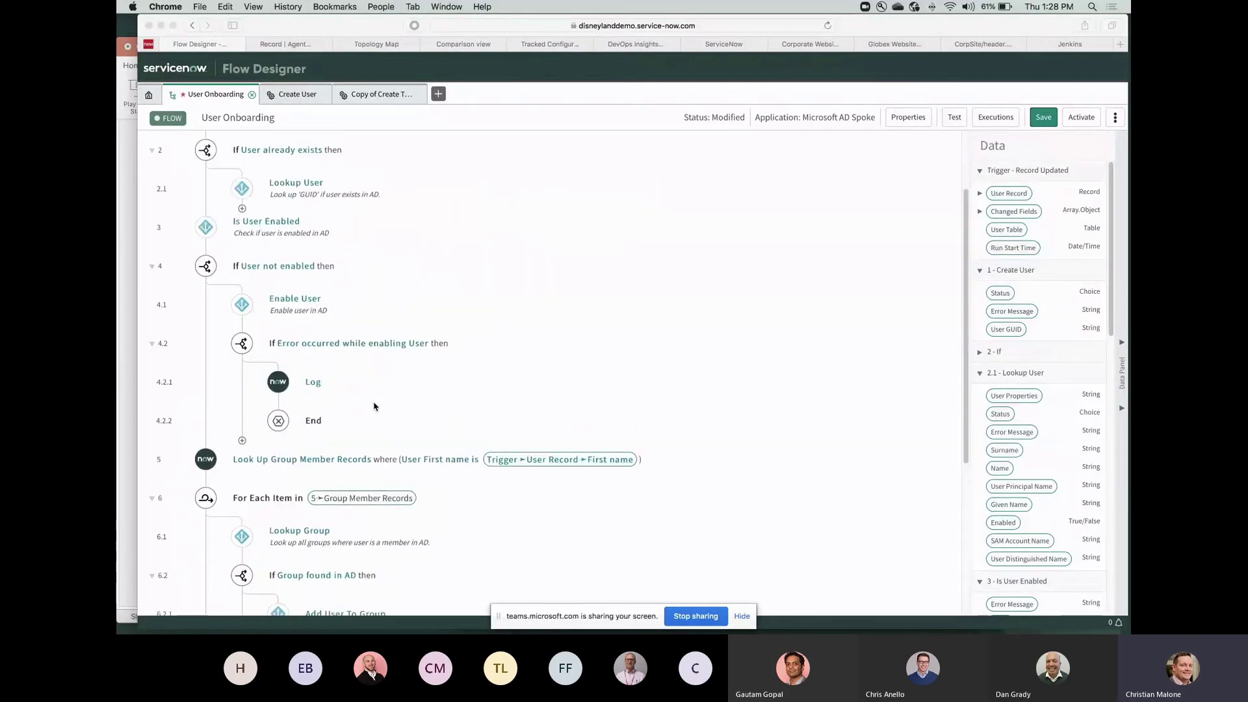
Step: Start adding an action after the enable-user error branch and browse the installed and not installed spokes, from ServiceNow Core to Microsoft Azure
click(242, 440)
click(243, 440)
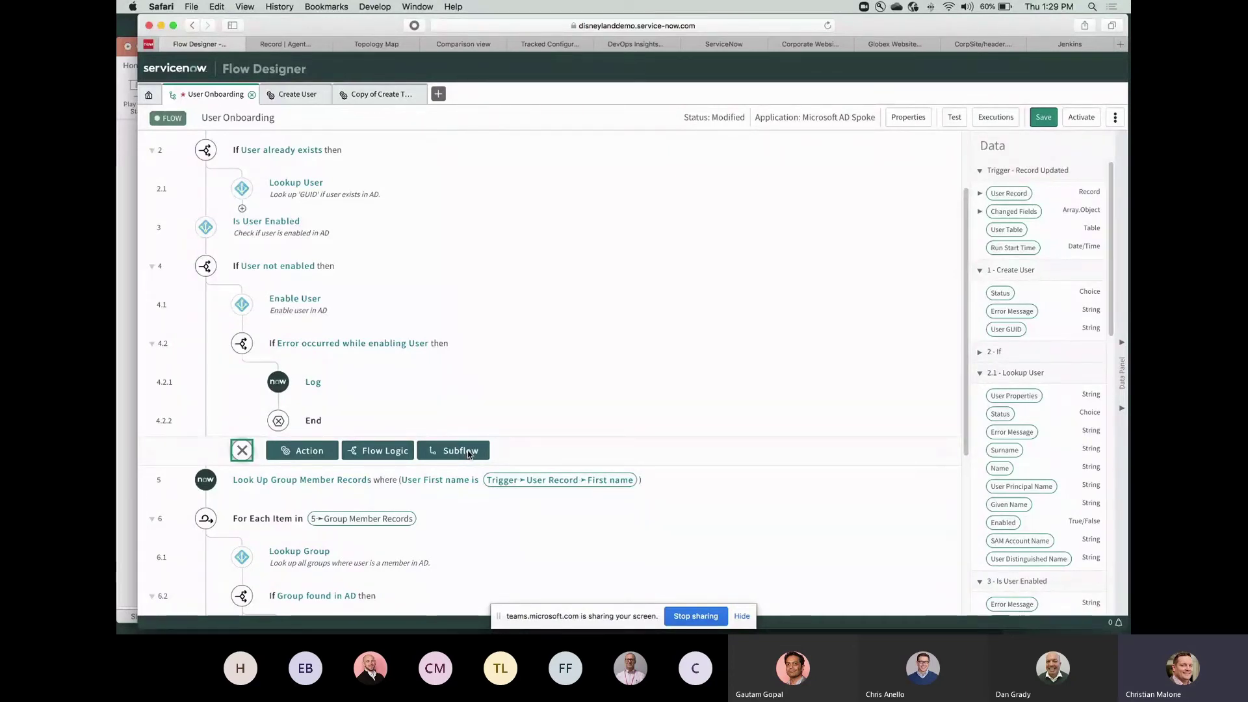
key(Tab)
key(Return)
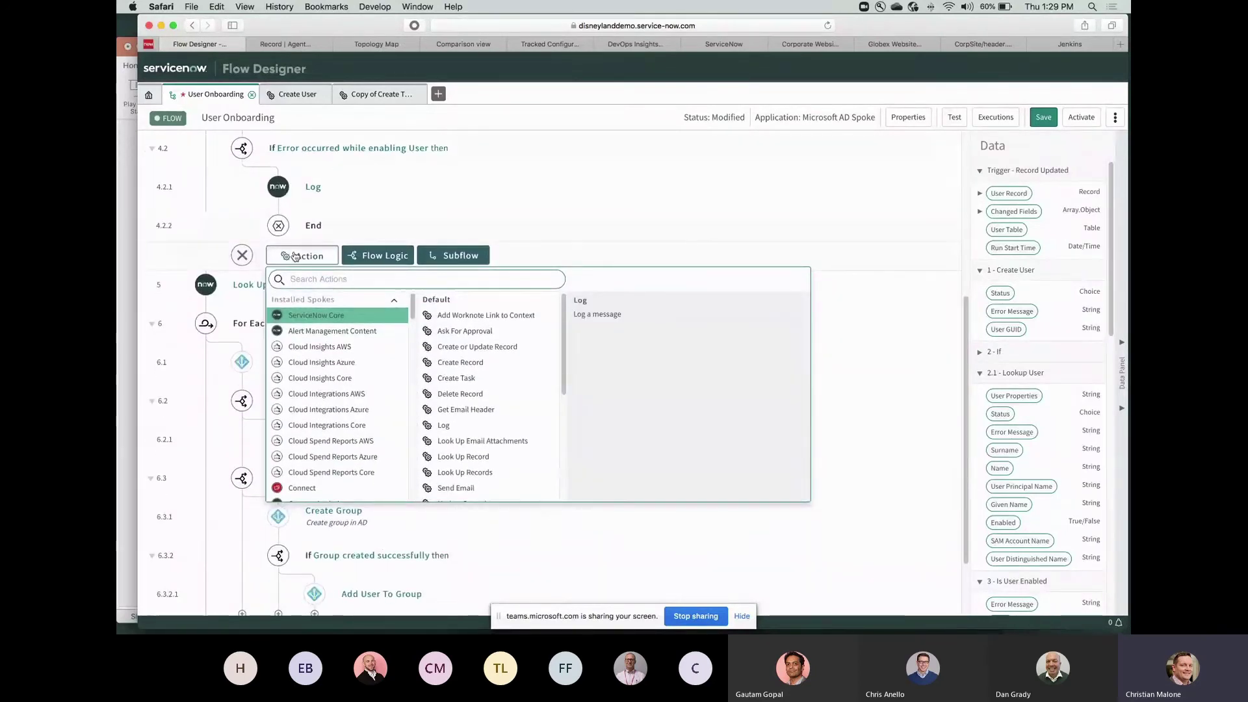
scroll(352, 371, down, 3)
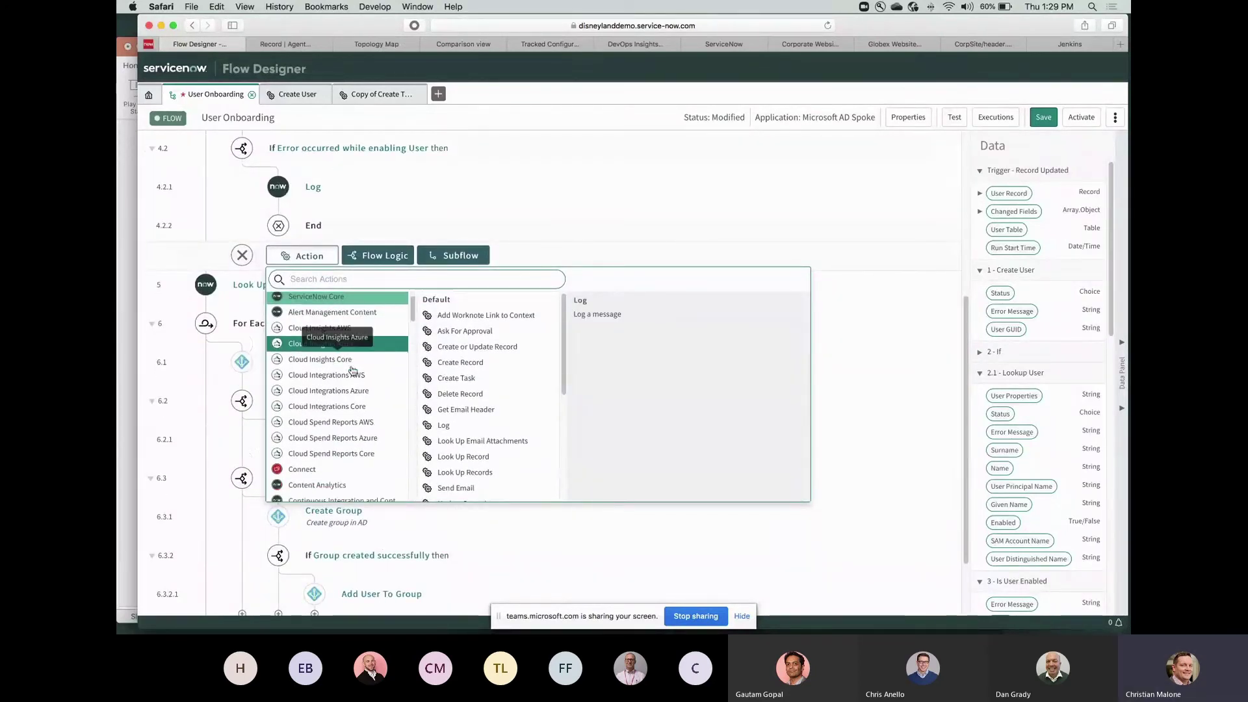
scroll(351, 372, down, 10)
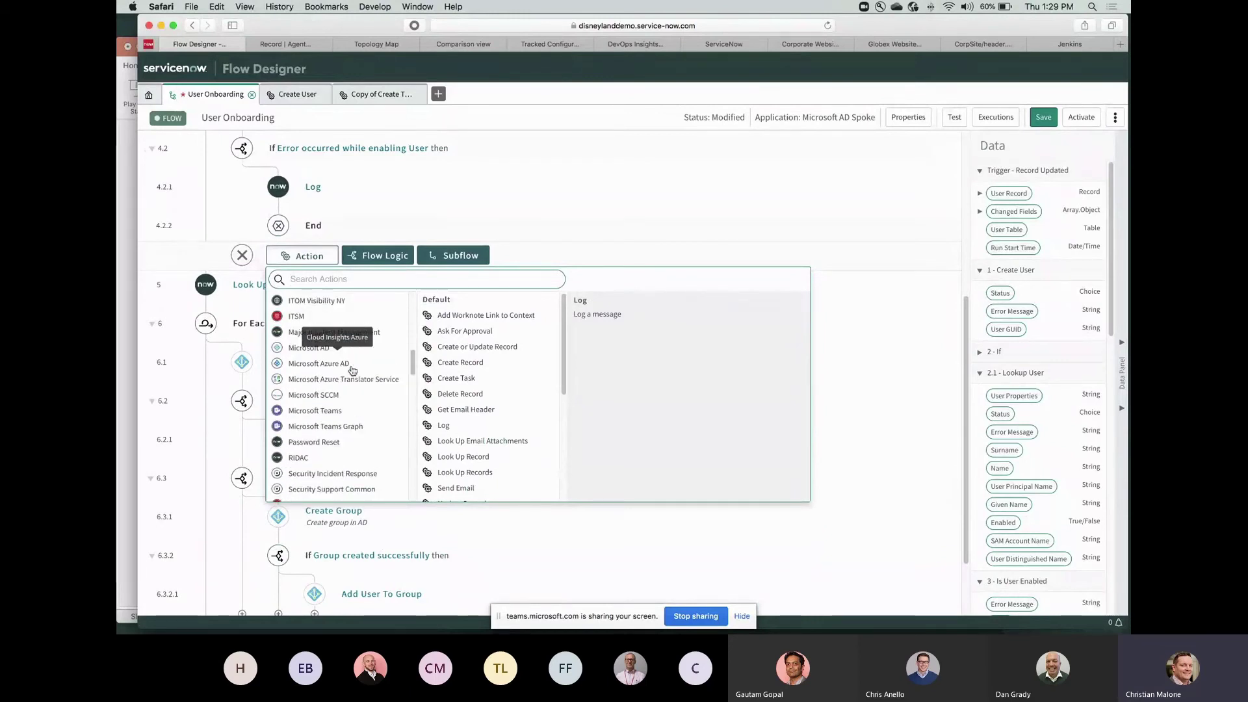
scroll(352, 372, down, 10)
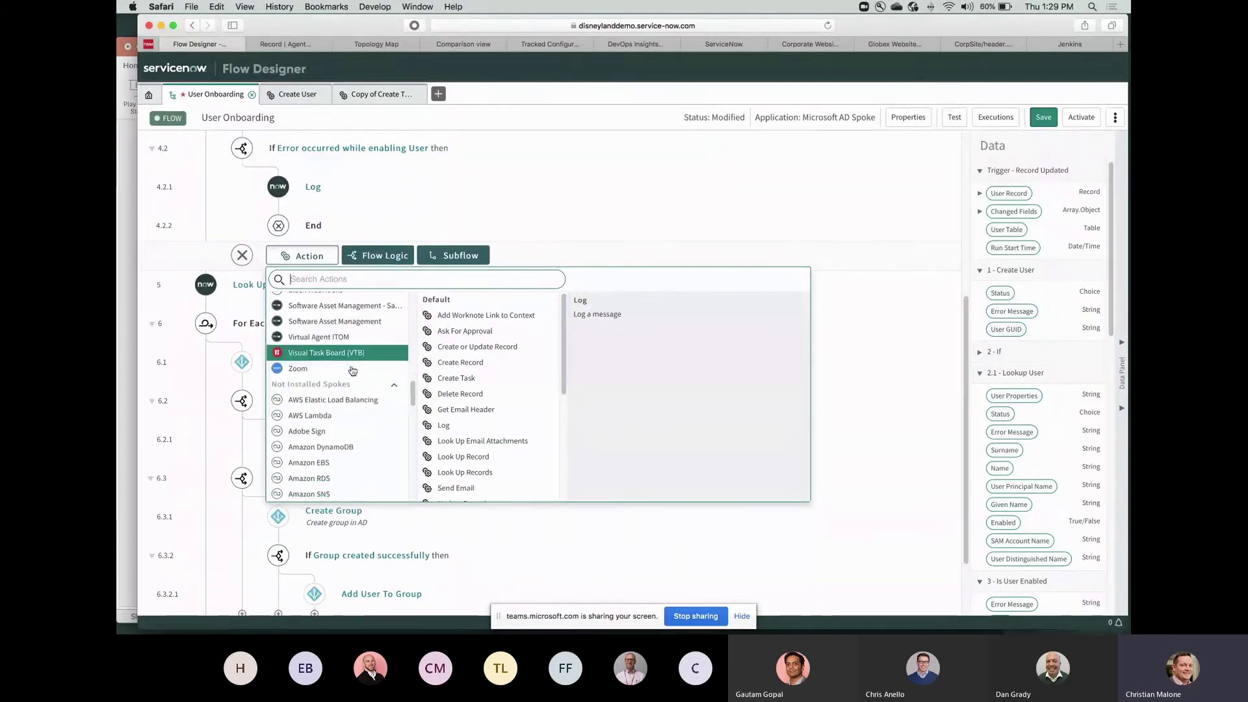
scroll(352, 371, down, 5)
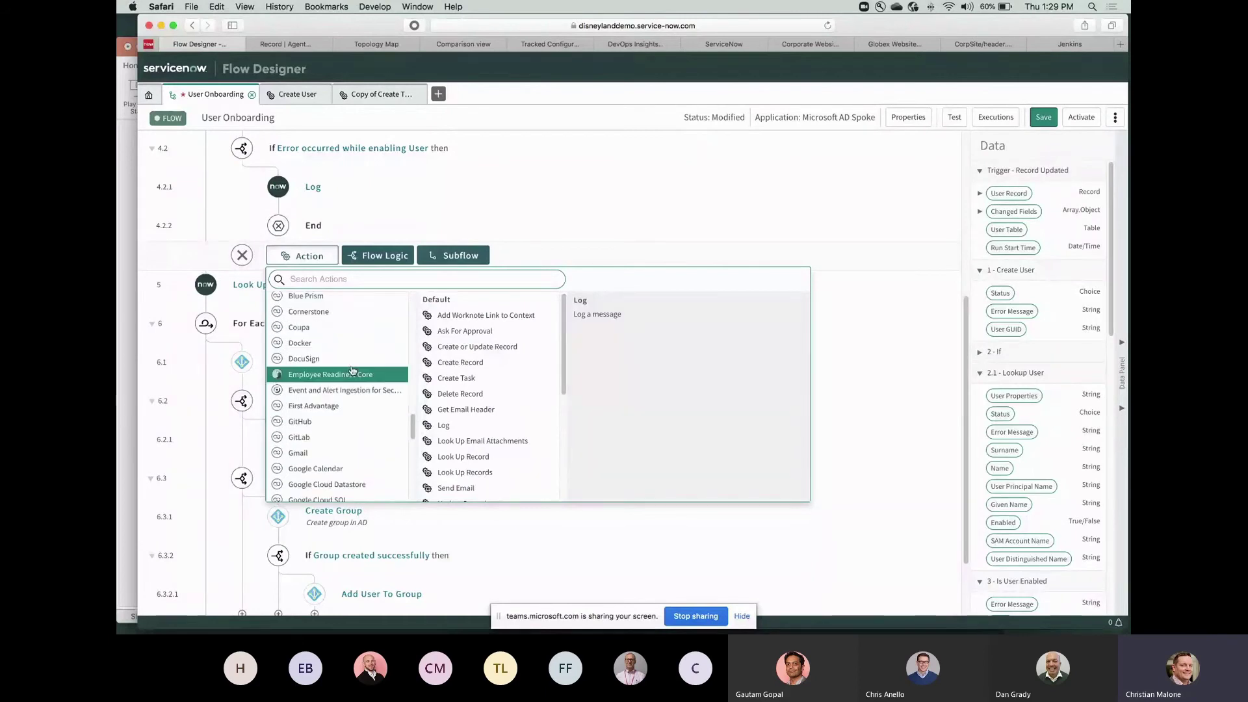
scroll(352, 371, down, 5)
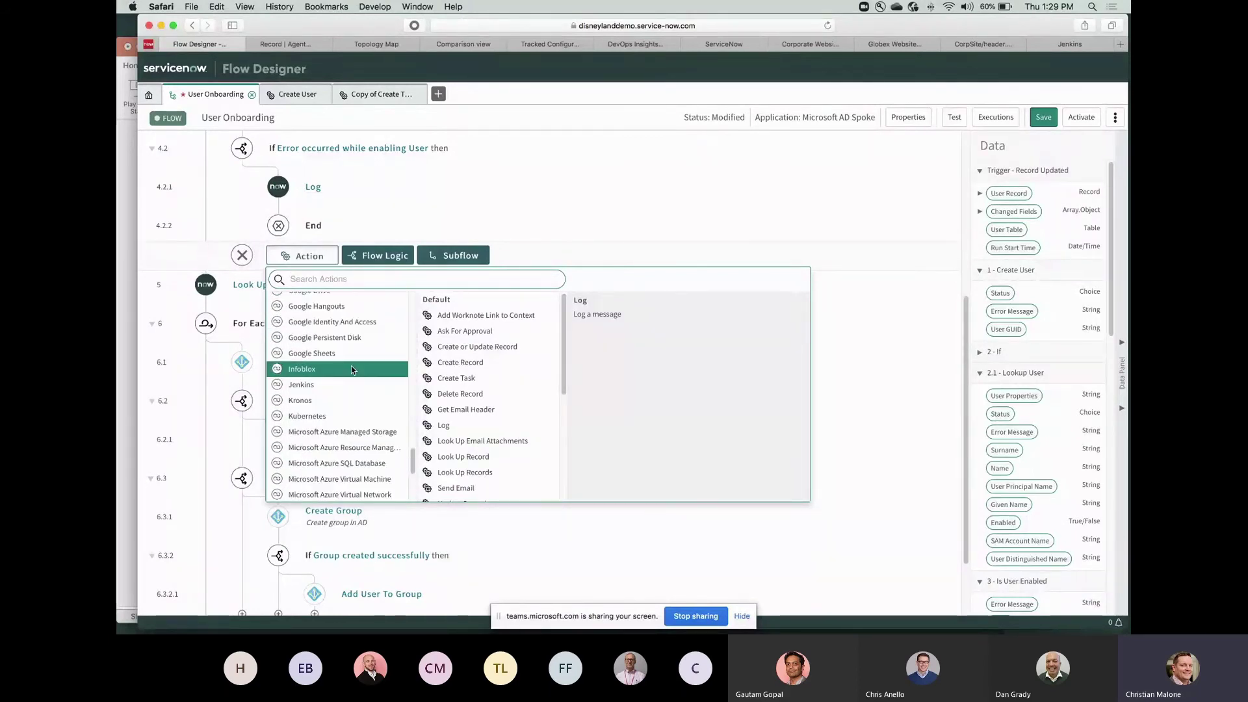
scroll(351, 370, up, 8)
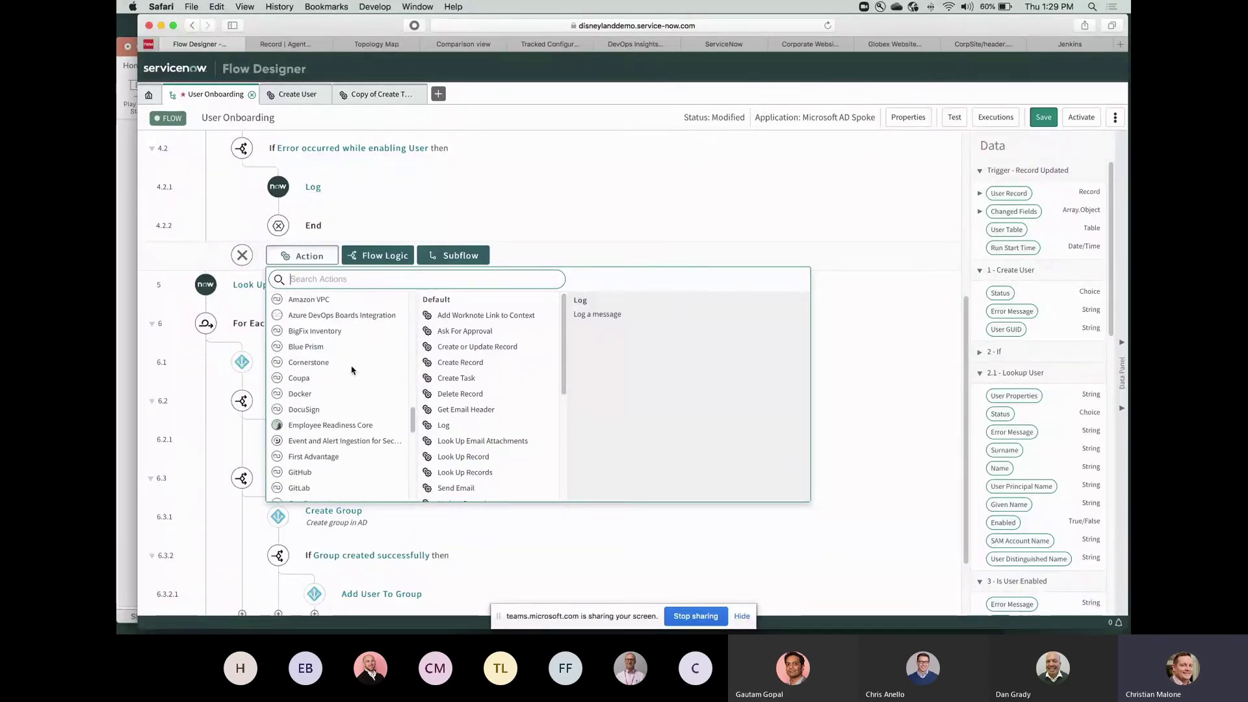
scroll(352, 370, down, 10)
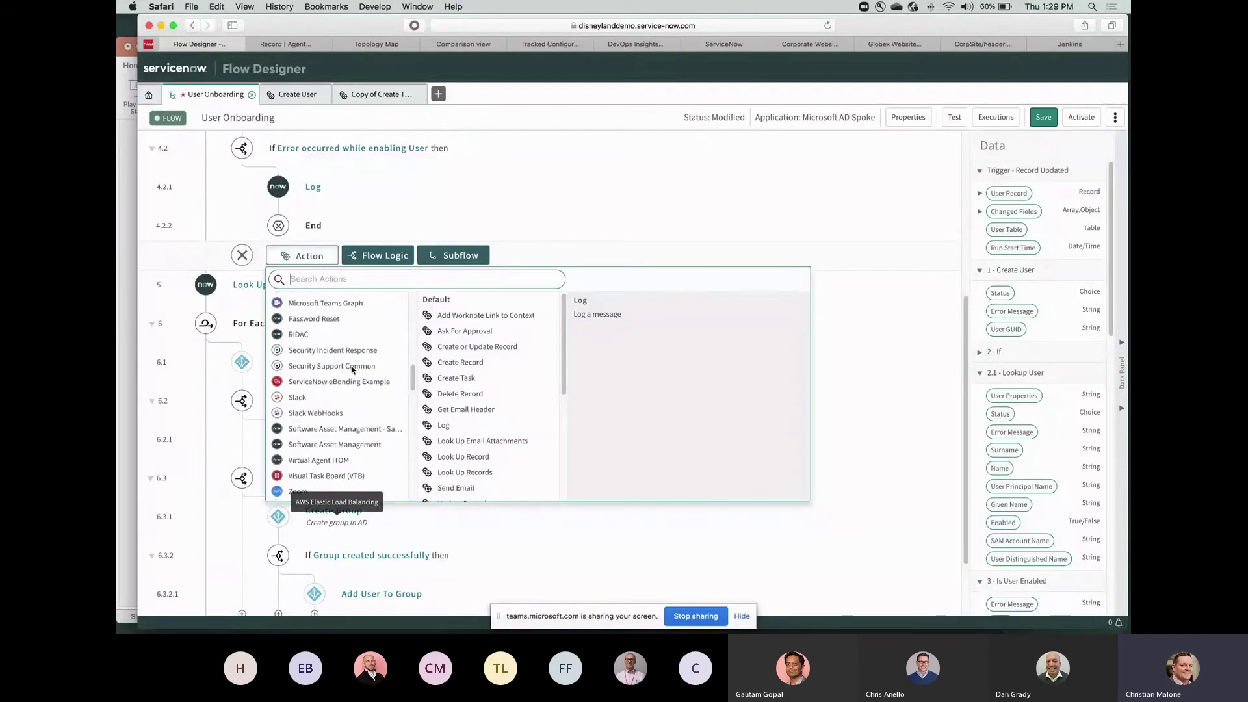
Step: Examine the actions of the Microsoft Teams and Microsoft Teams Graph spokes, including the Post Incident Details description
click(352, 375)
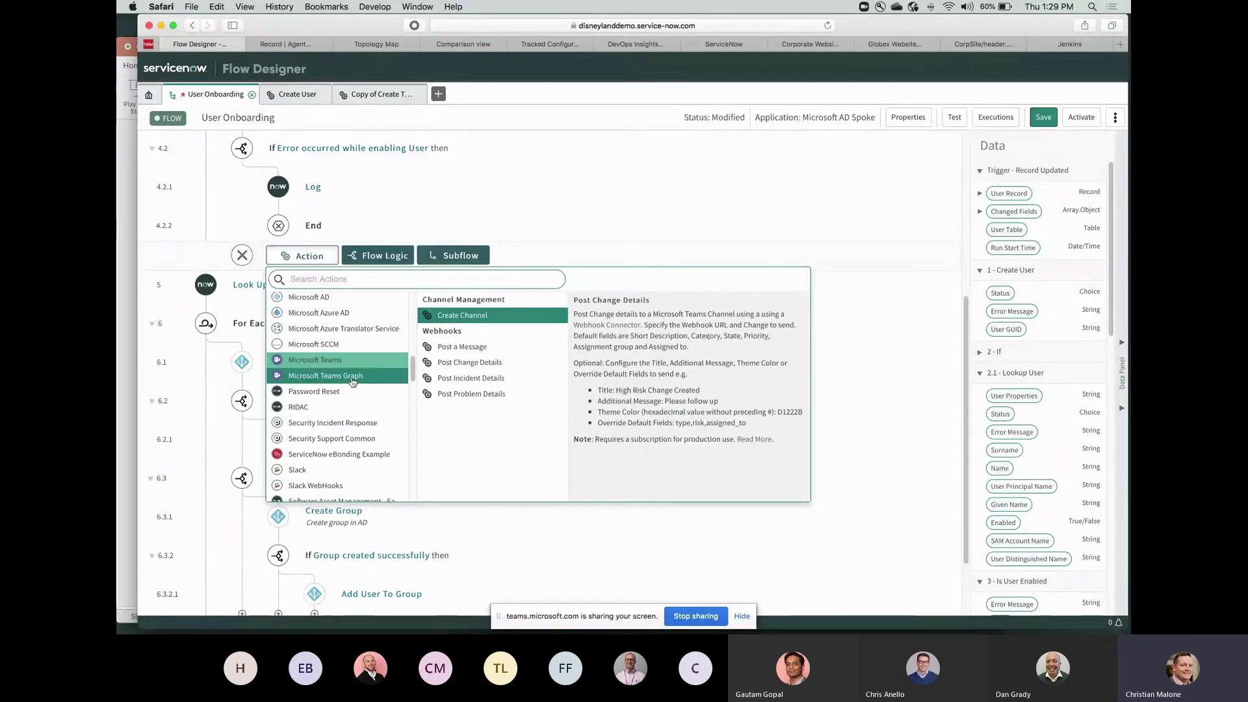
click(348, 381)
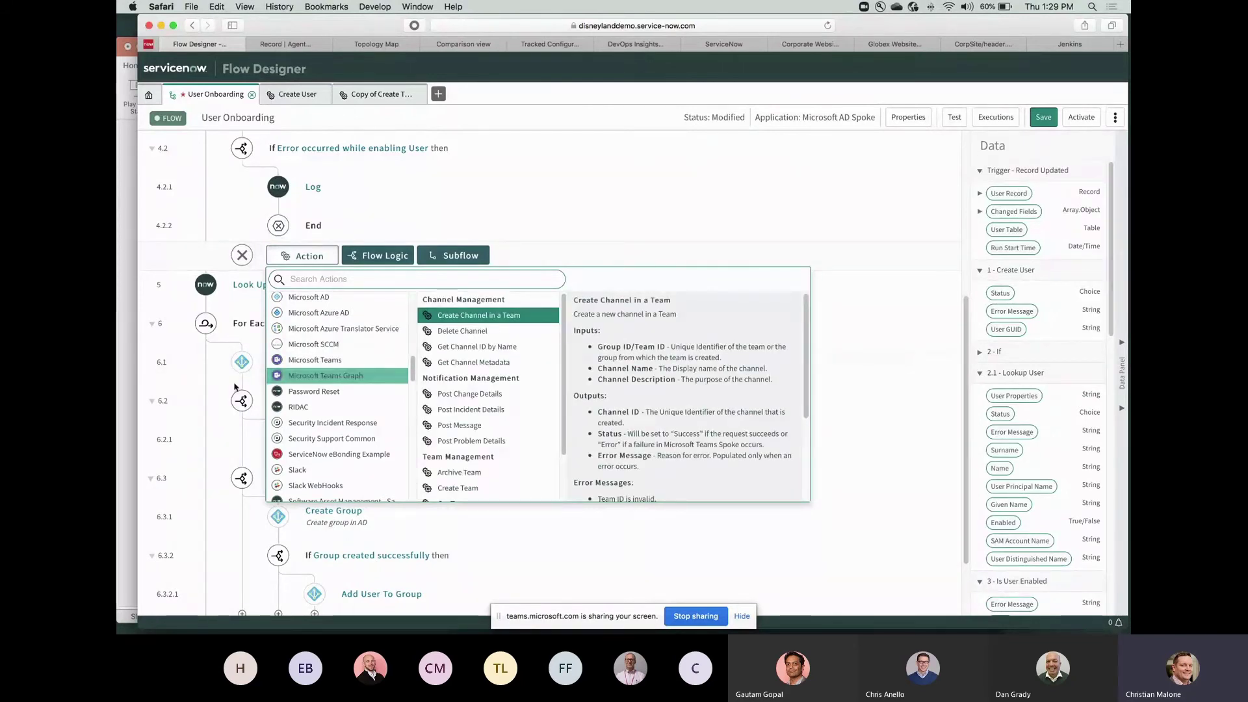
click(470, 394)
click(475, 409)
scroll(479, 410, down, 2)
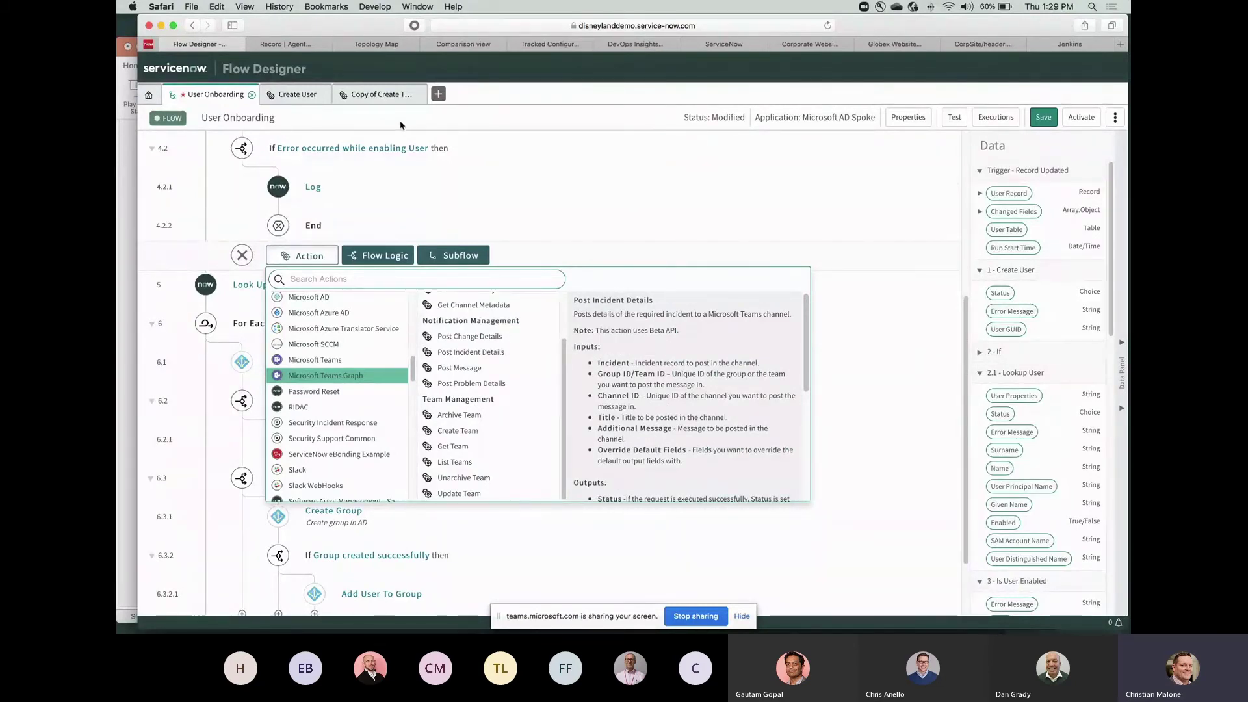
Step: Review the Create User PowerShell step and the Create Team REST step with its request body, and return to the User Onboarding flow
click(298, 95)
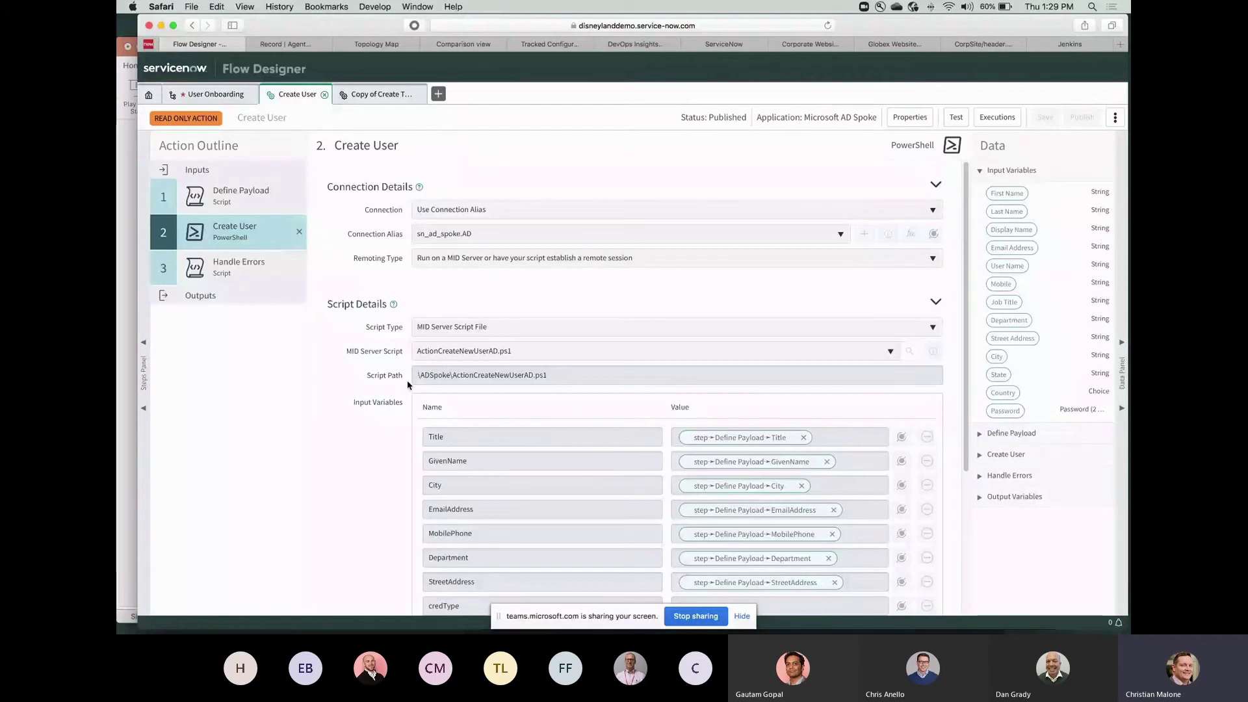
click(381, 95)
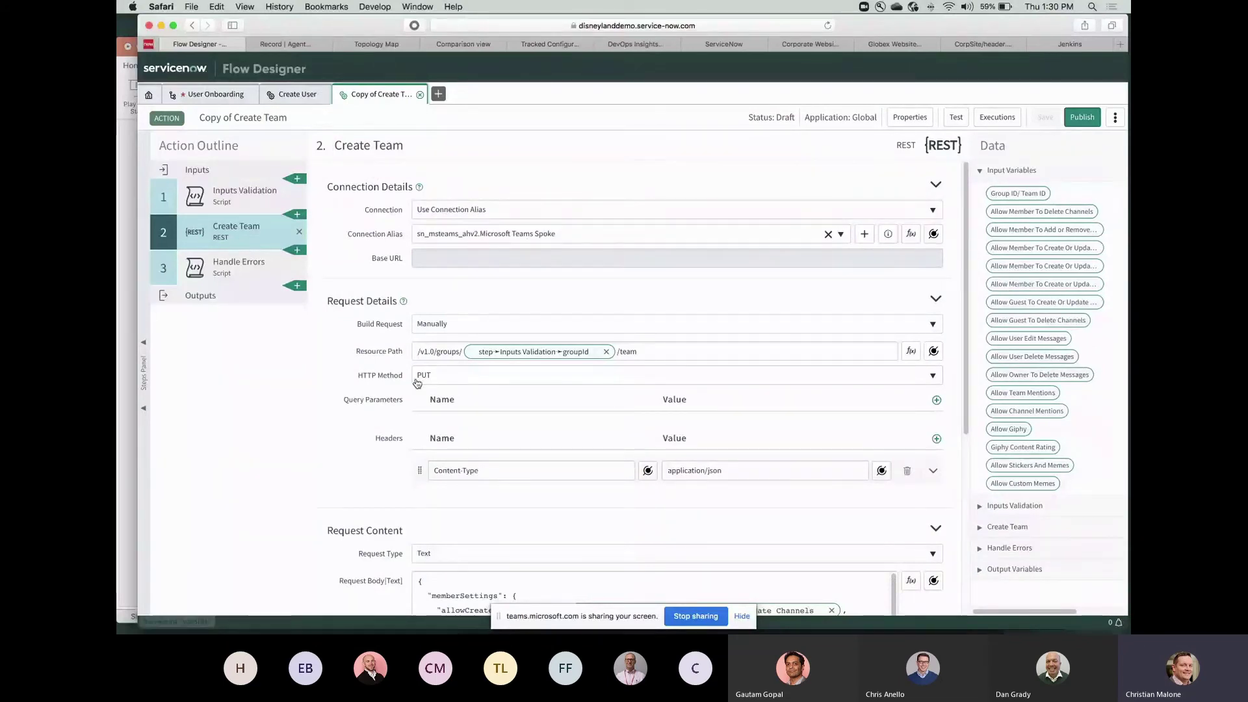
scroll(384, 468, down, 2)
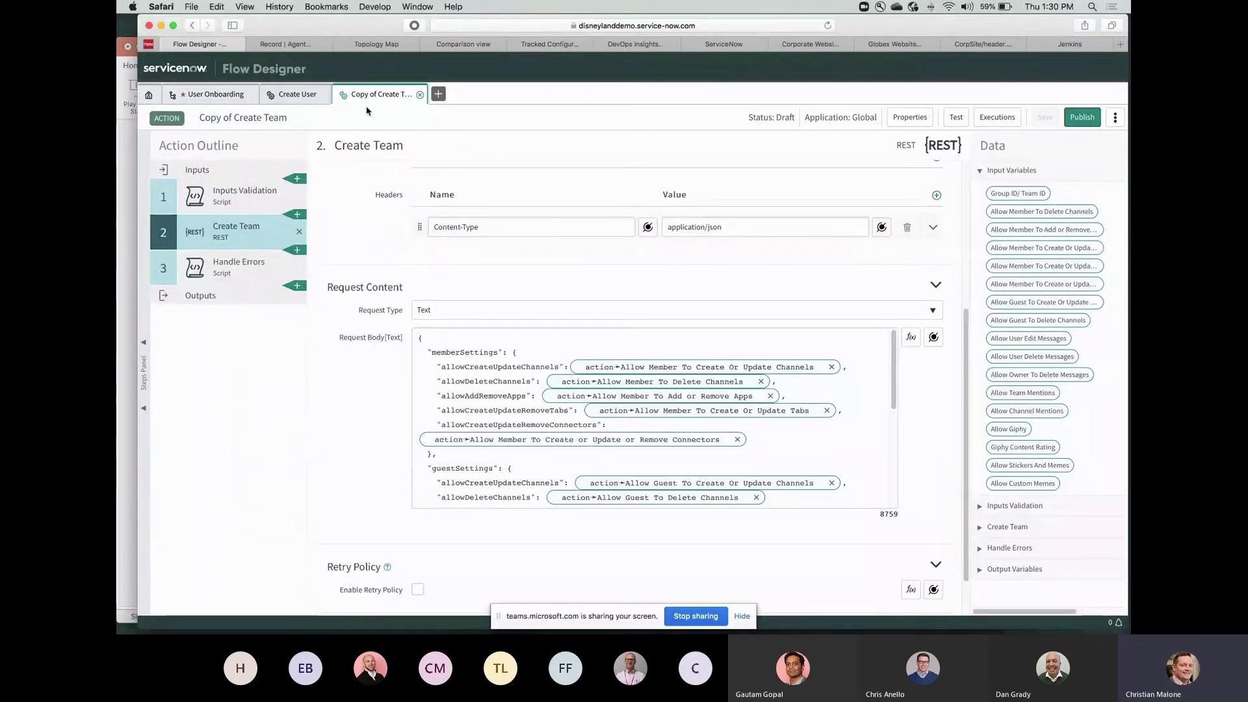
click(231, 96)
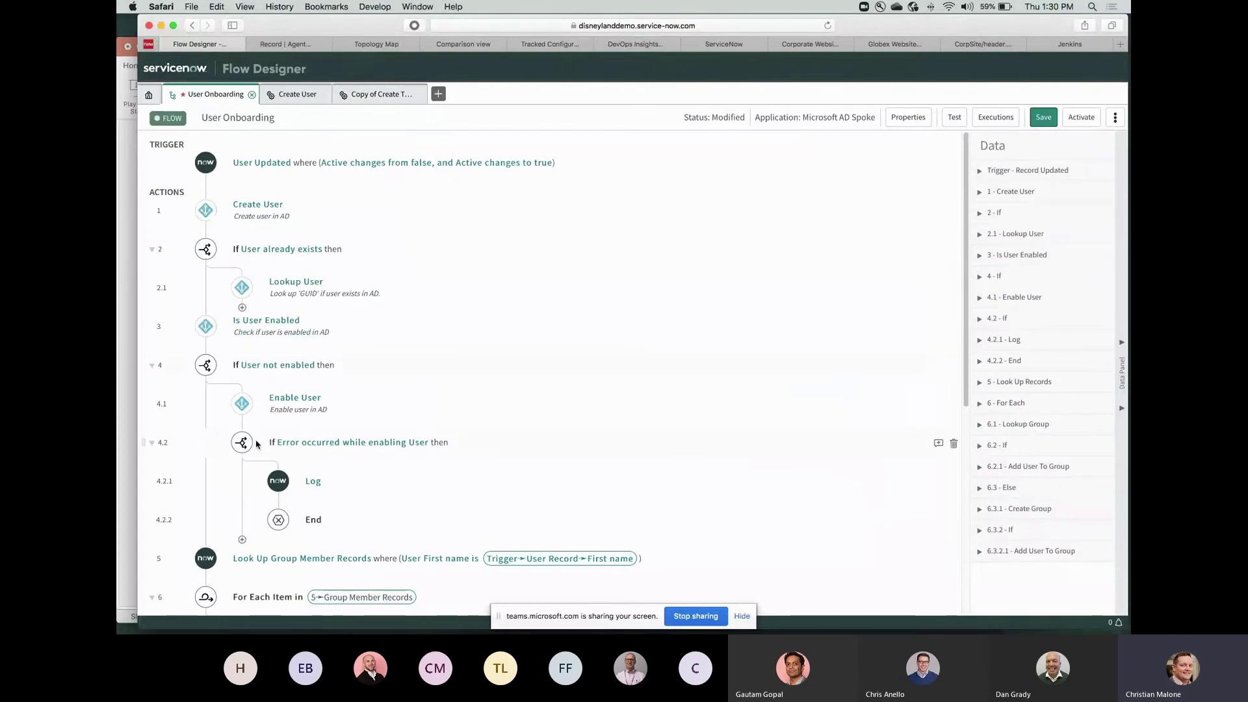
Step: Open the Order Status service map in Operator Workspace, show Changes on Service as related items, and select the newest Oracle file change
click(290, 44)
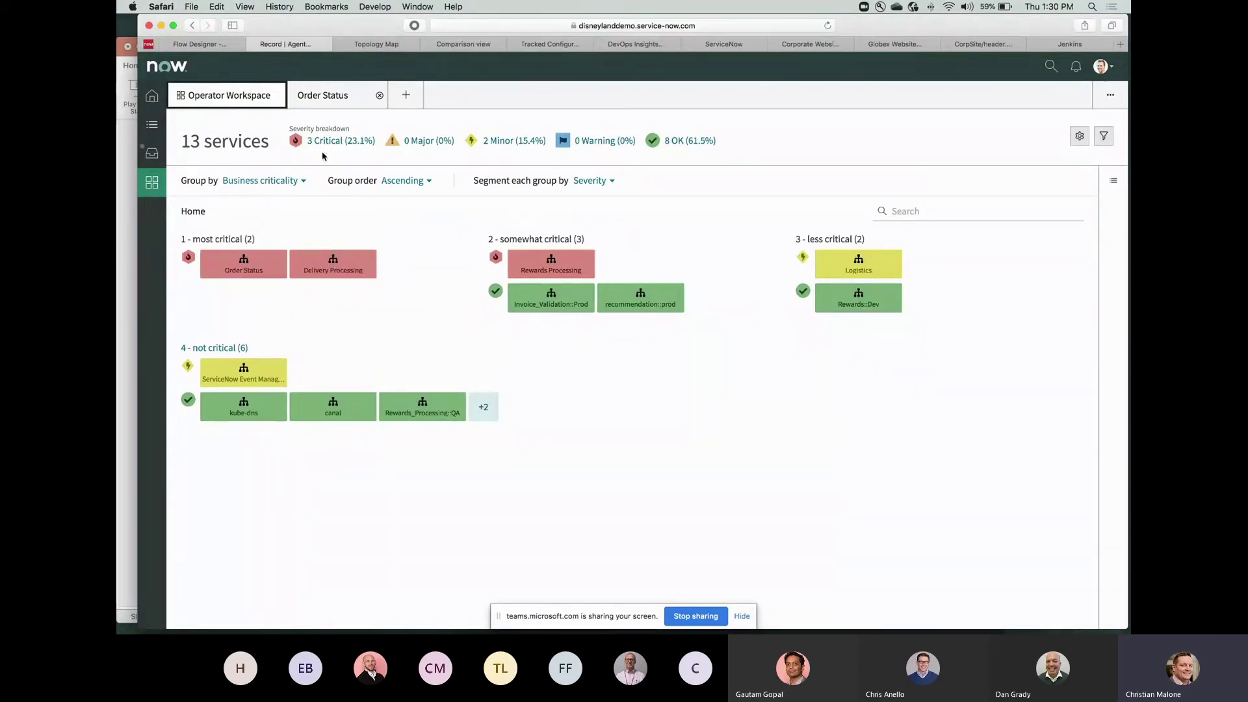
click(329, 96)
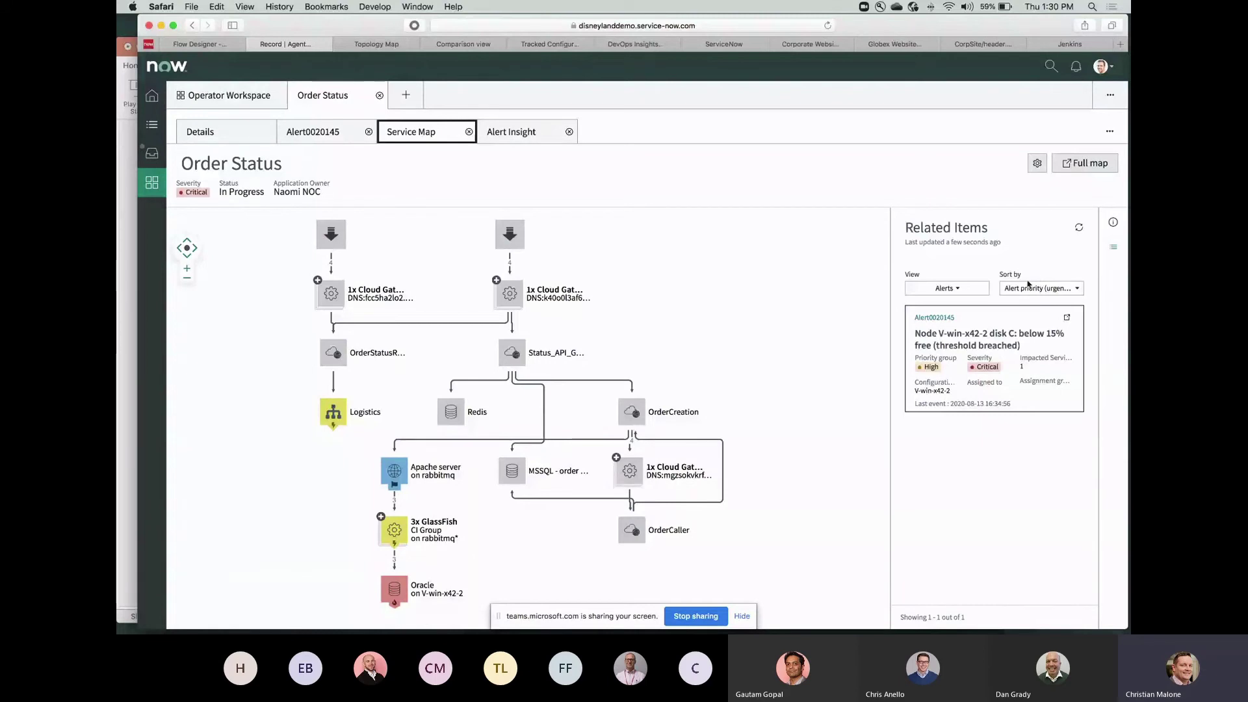
click(968, 290)
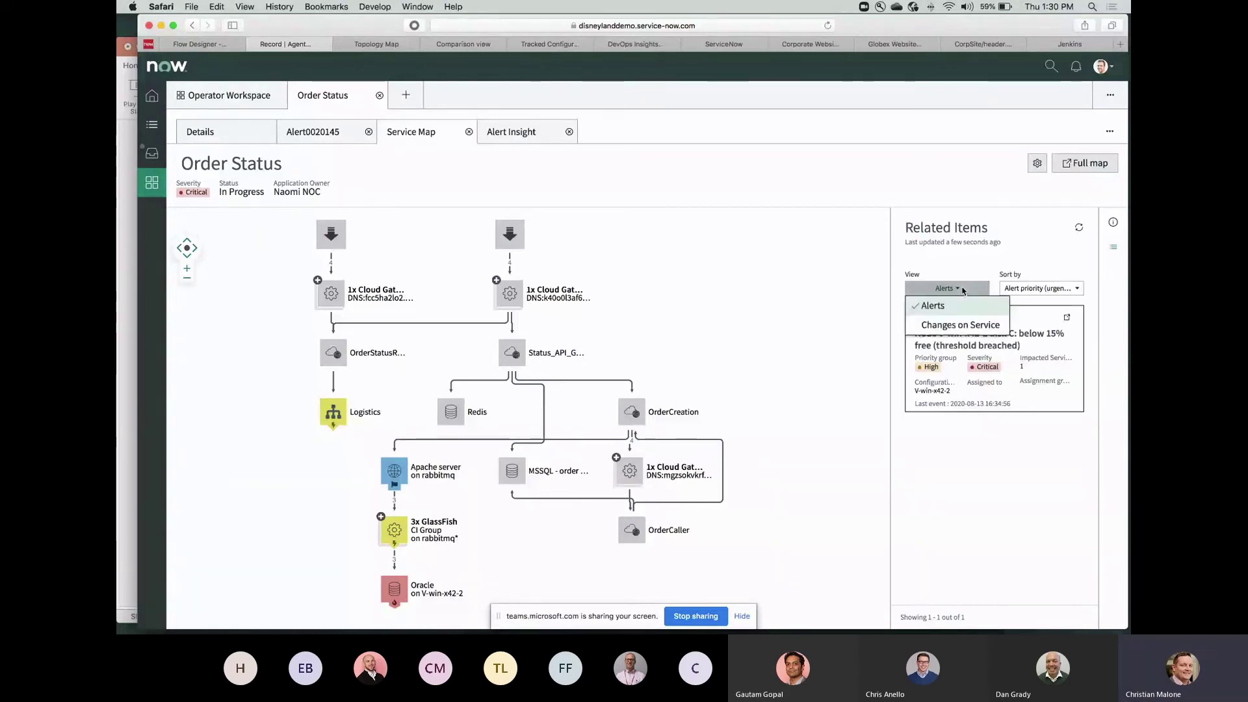
click(953, 325)
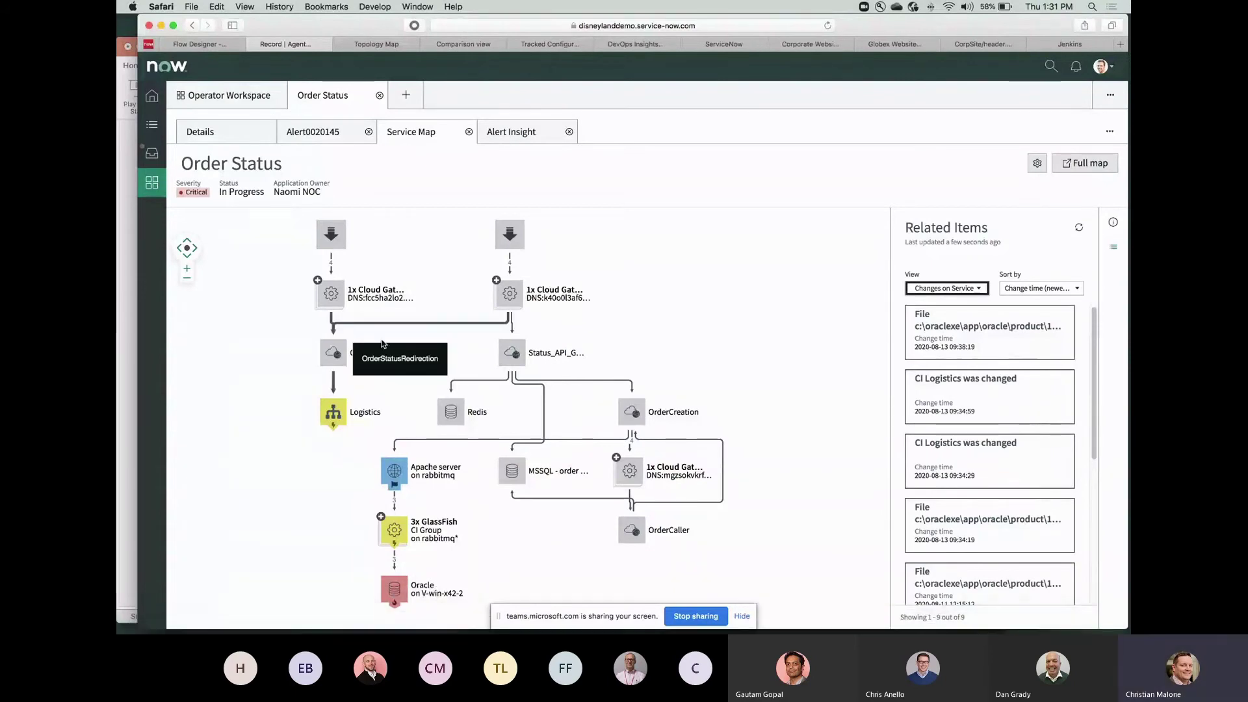
mouse_move(323, 135)
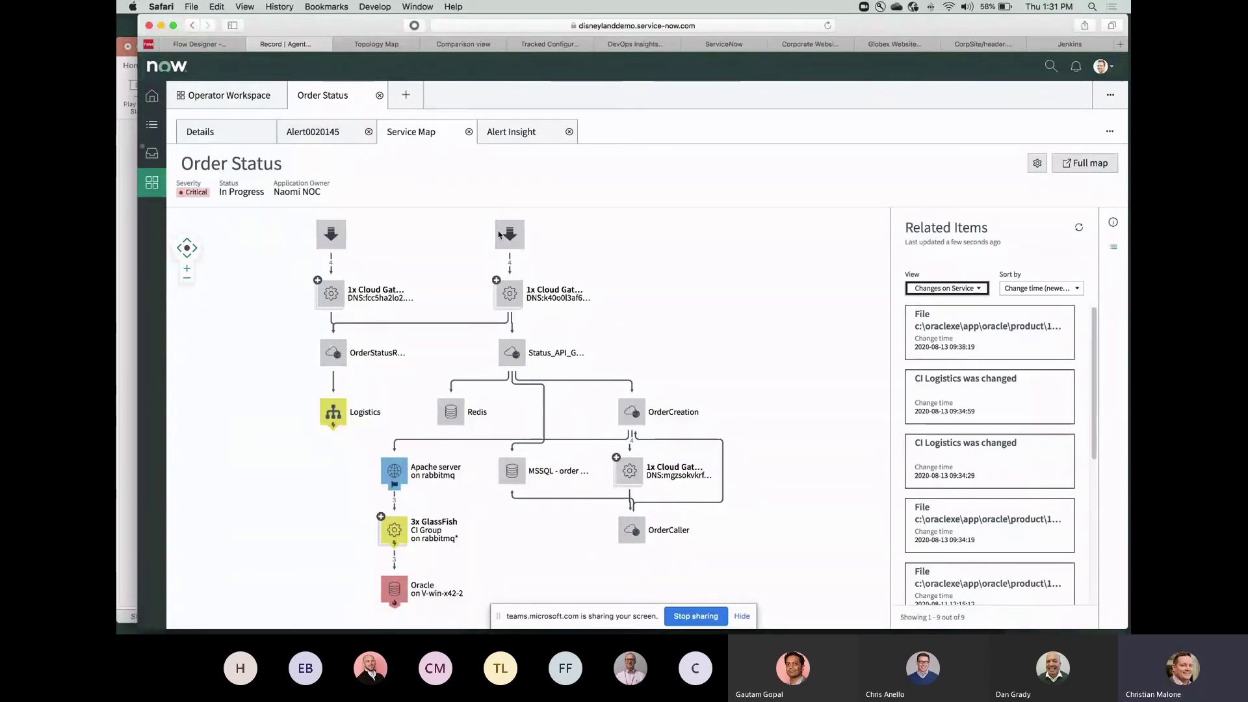
click(981, 339)
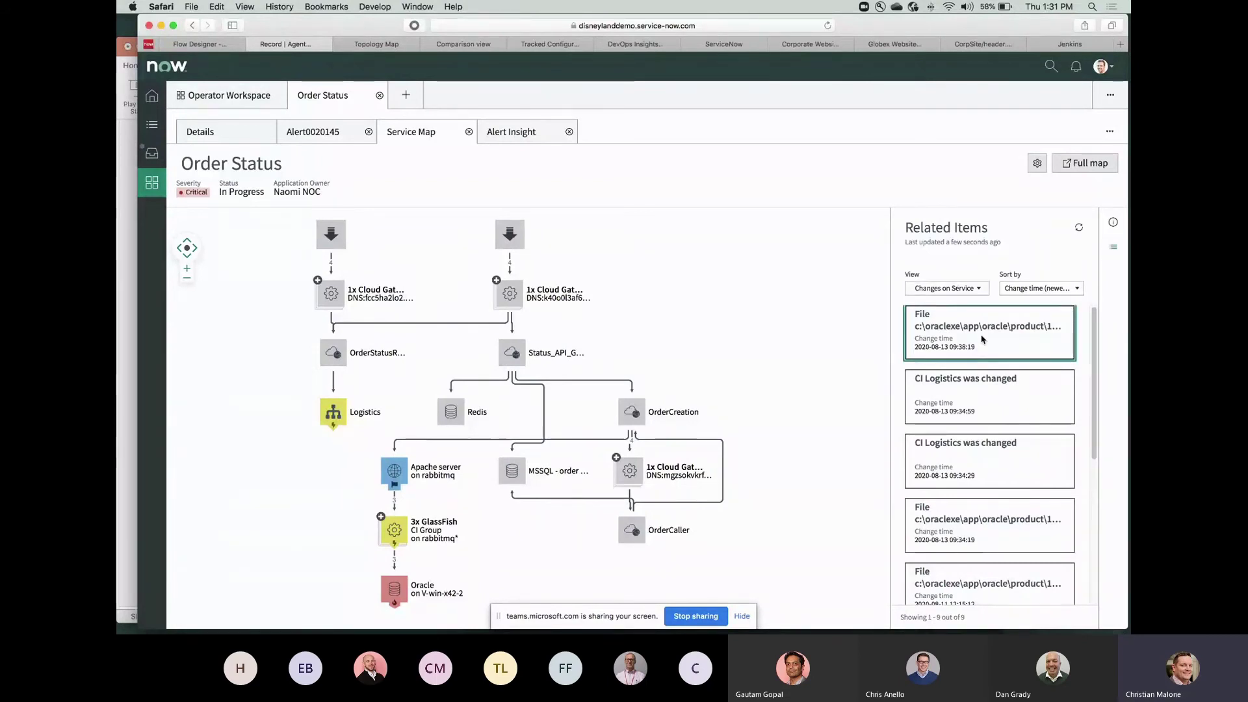
Step: Open the low disk space alert for V-win-x42-2 and view the low disk threshold article's options and the alert's available remediation actions
click(322, 133)
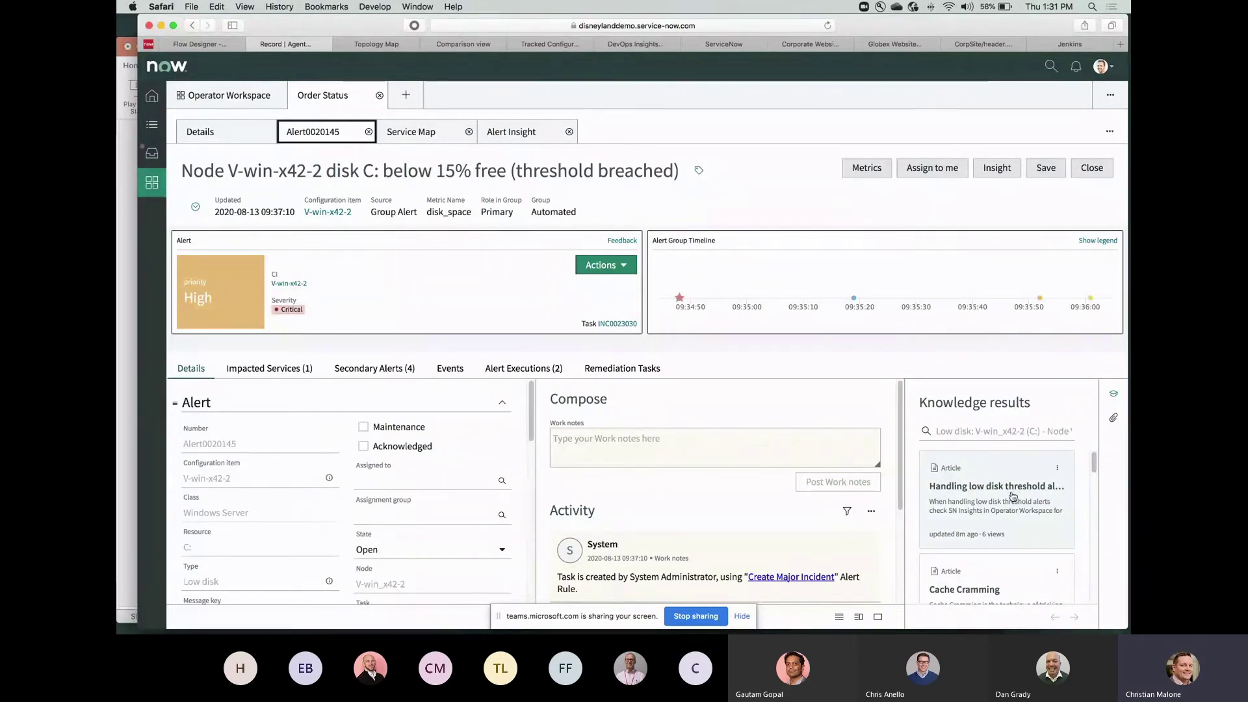
click(1058, 468)
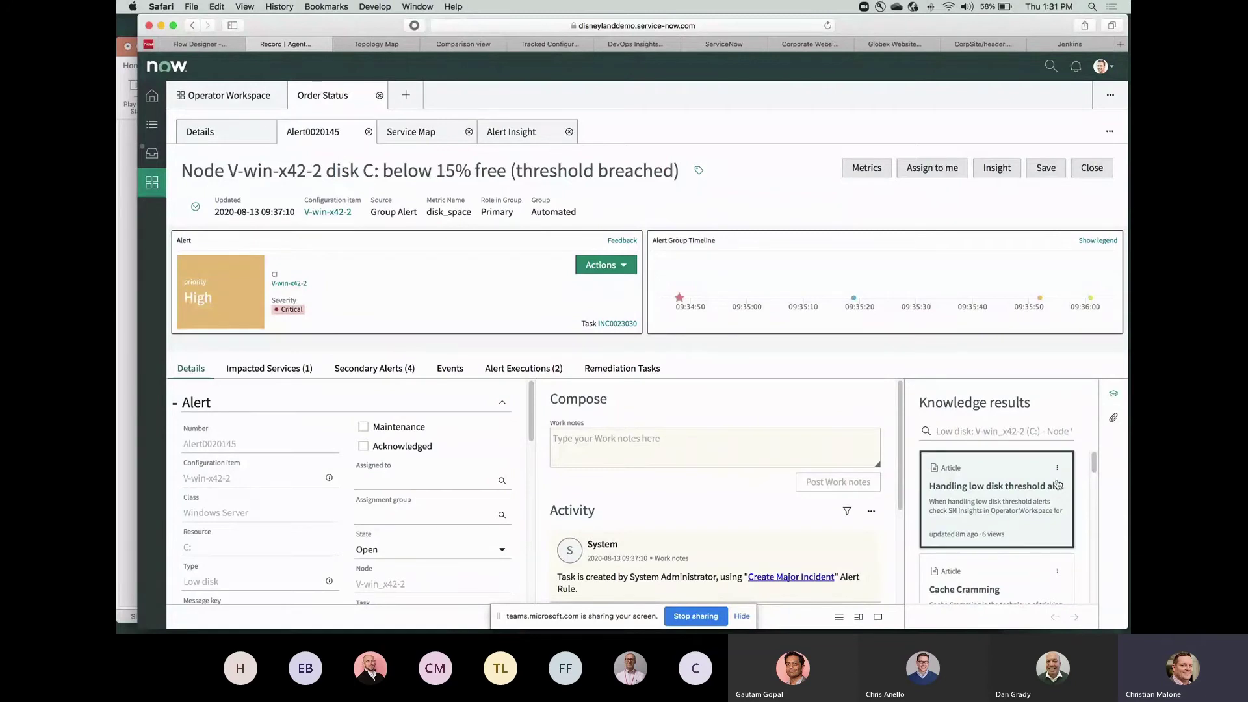
click(1057, 468)
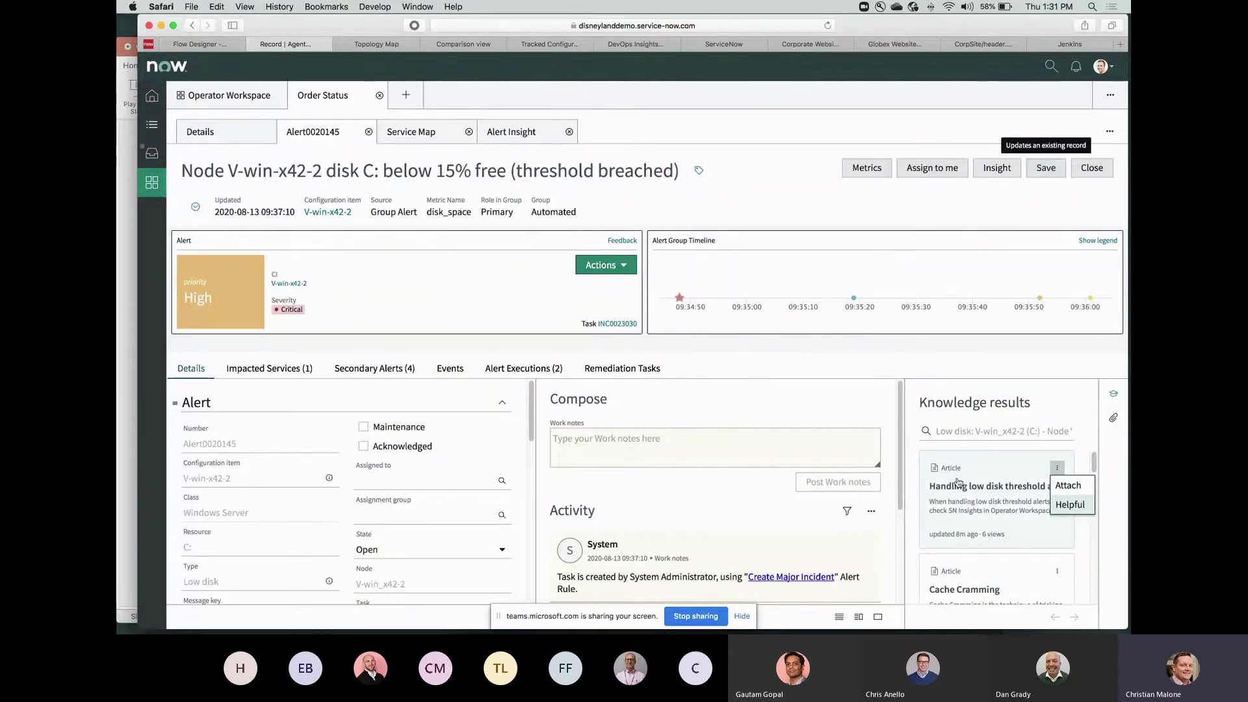
click(620, 267)
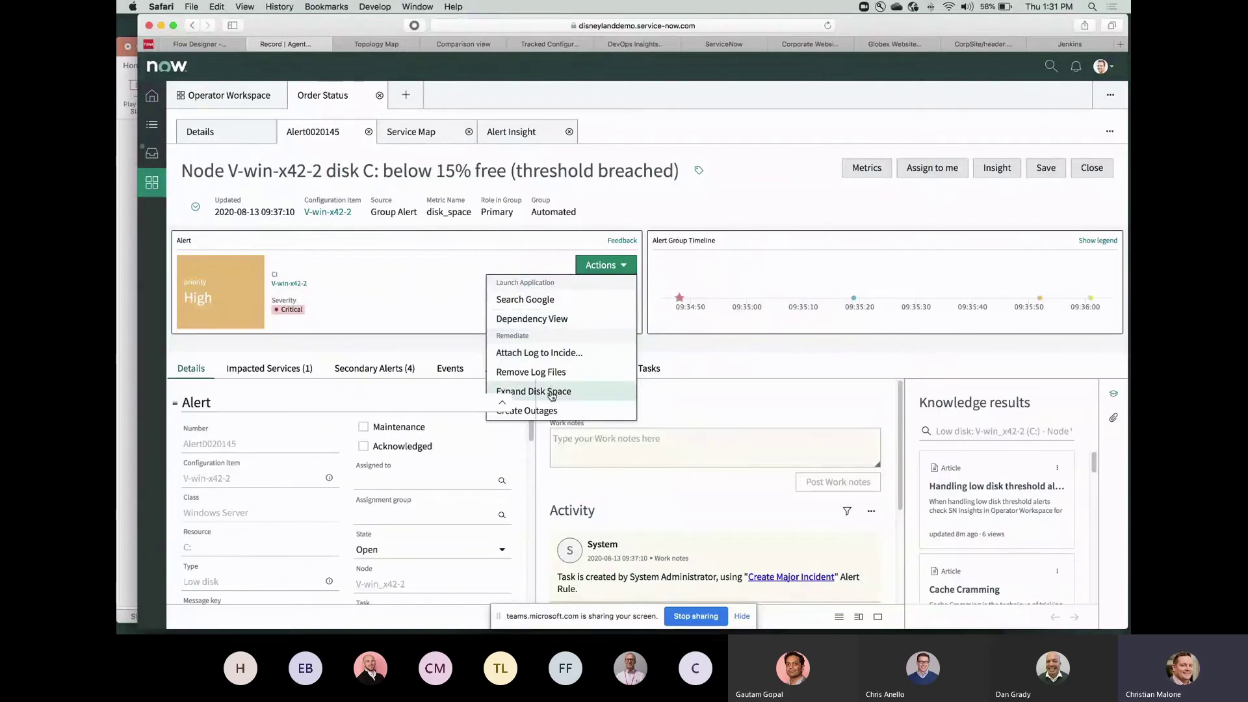